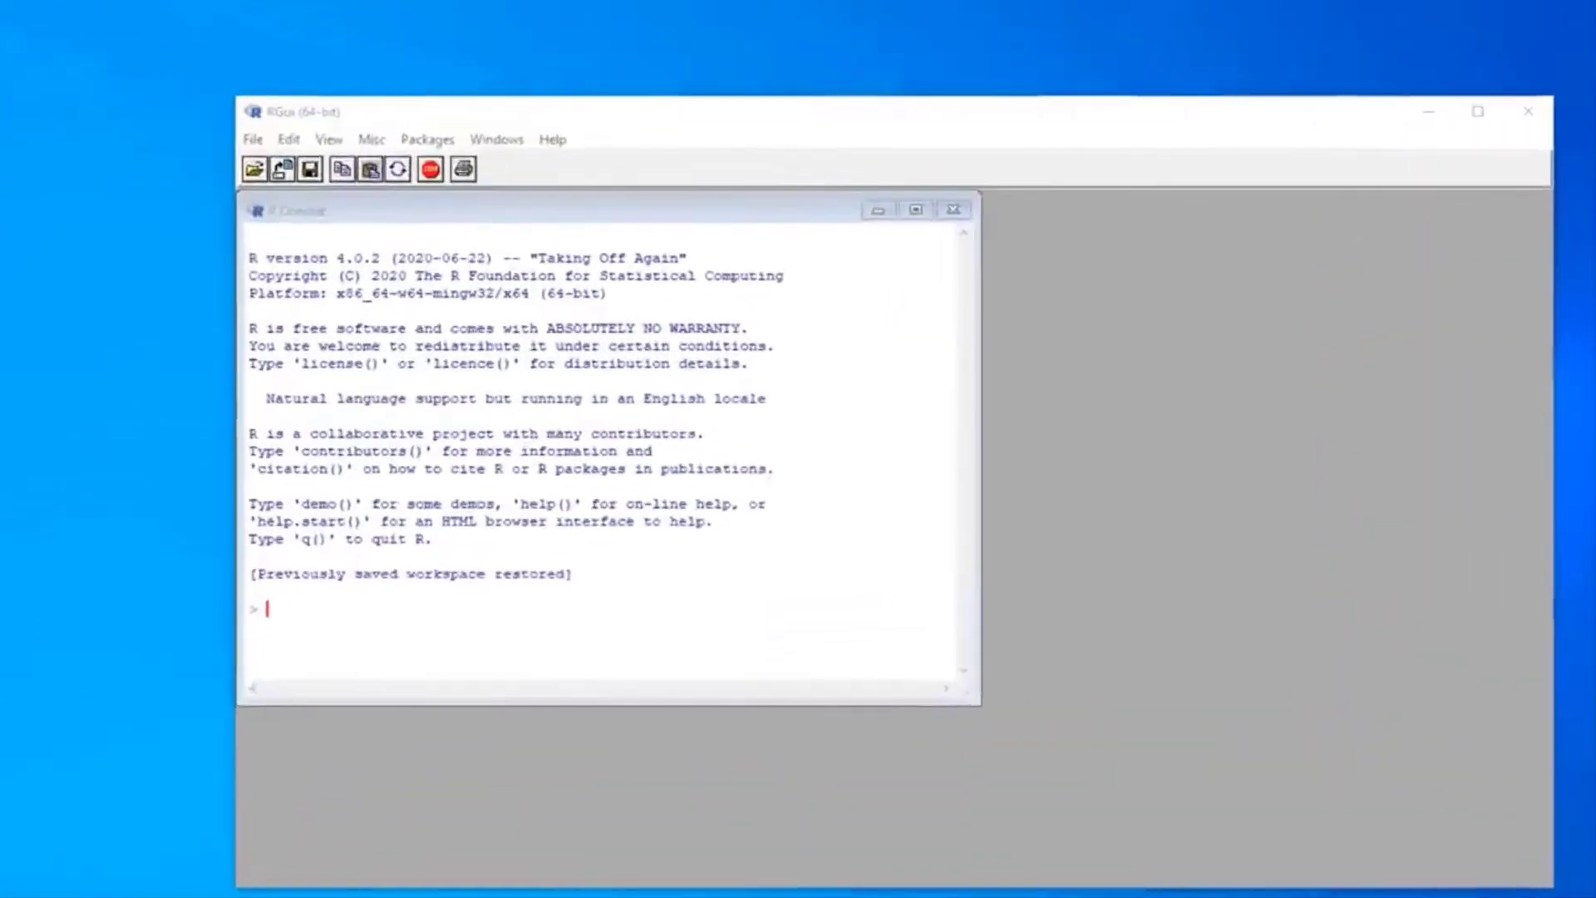
Step: Load the rattle package in the R console and launch the Rattle interface with rattle()
text(1i)
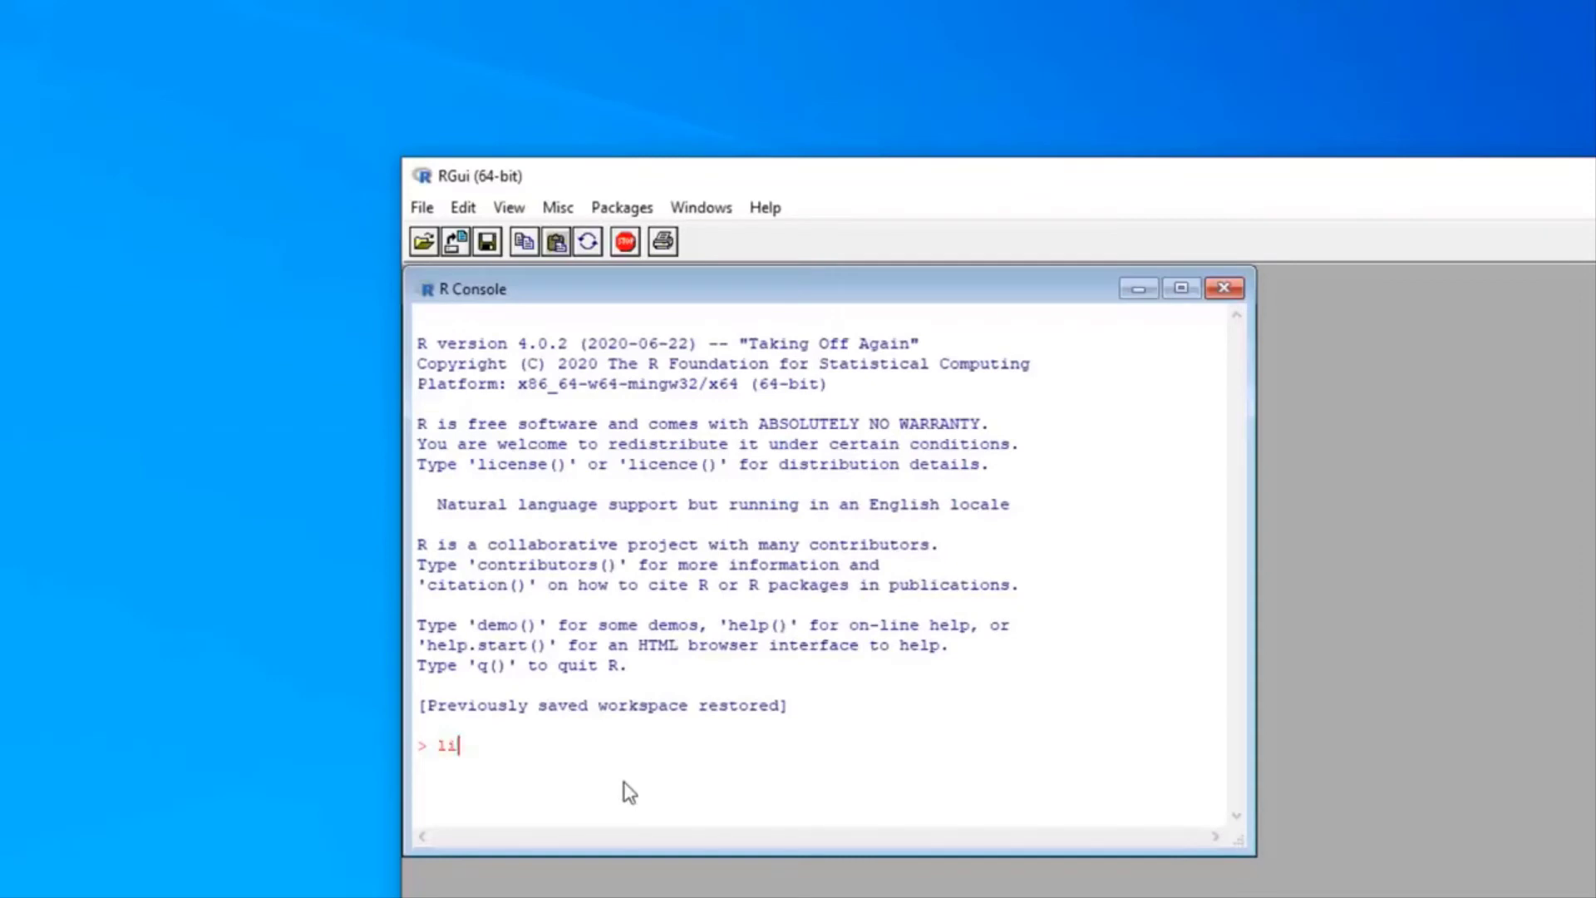
text(brary(rattle))
key(Return)
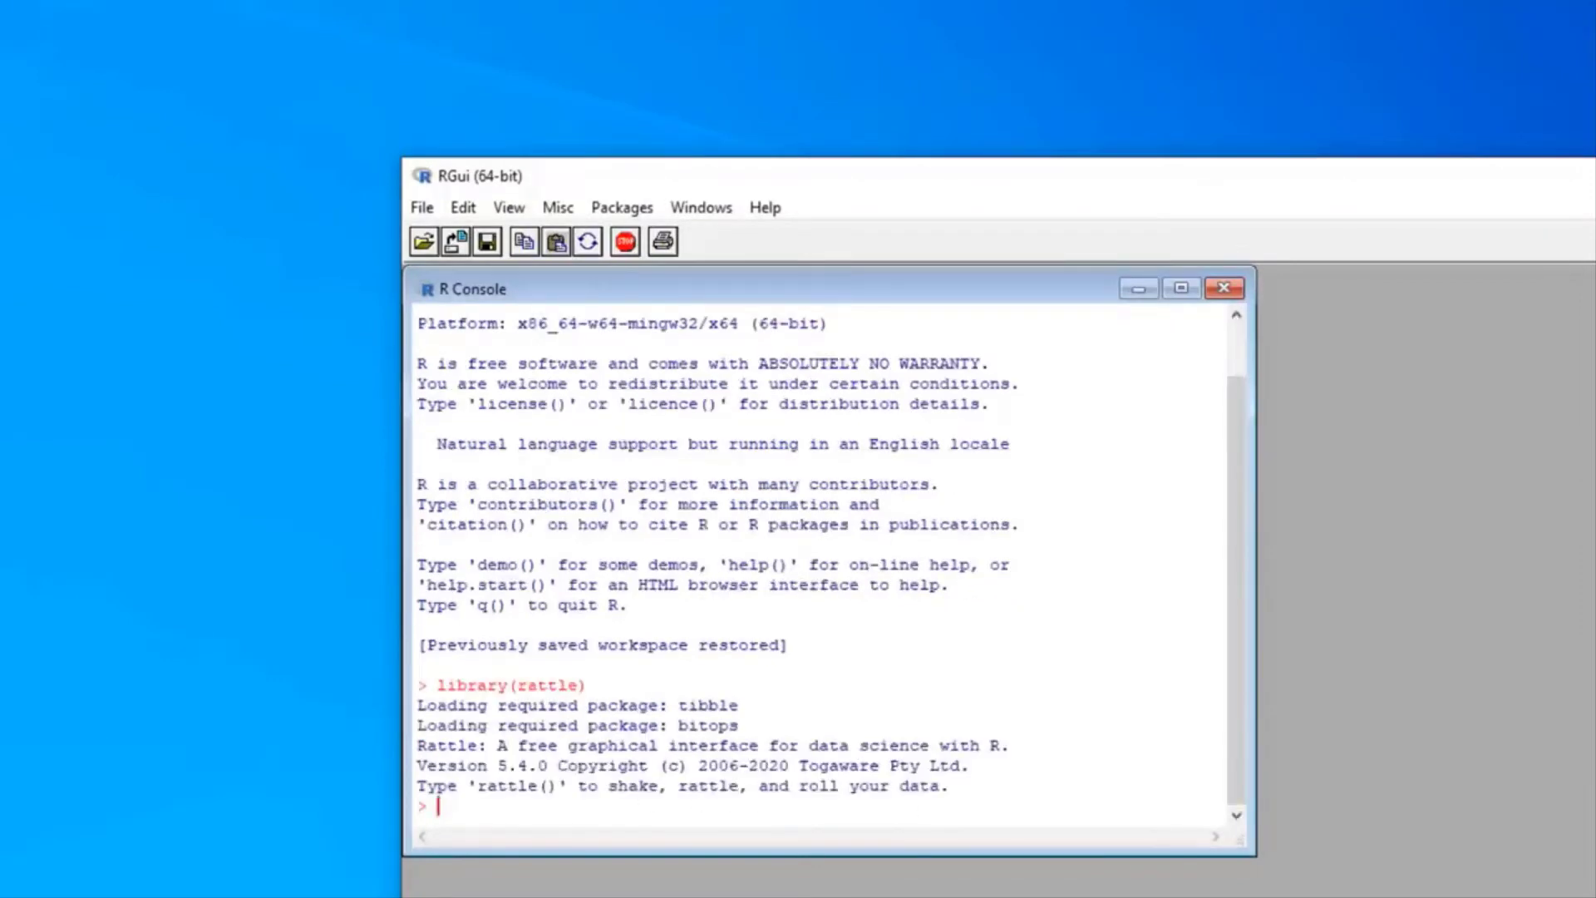
text(rattle())
key(Return)
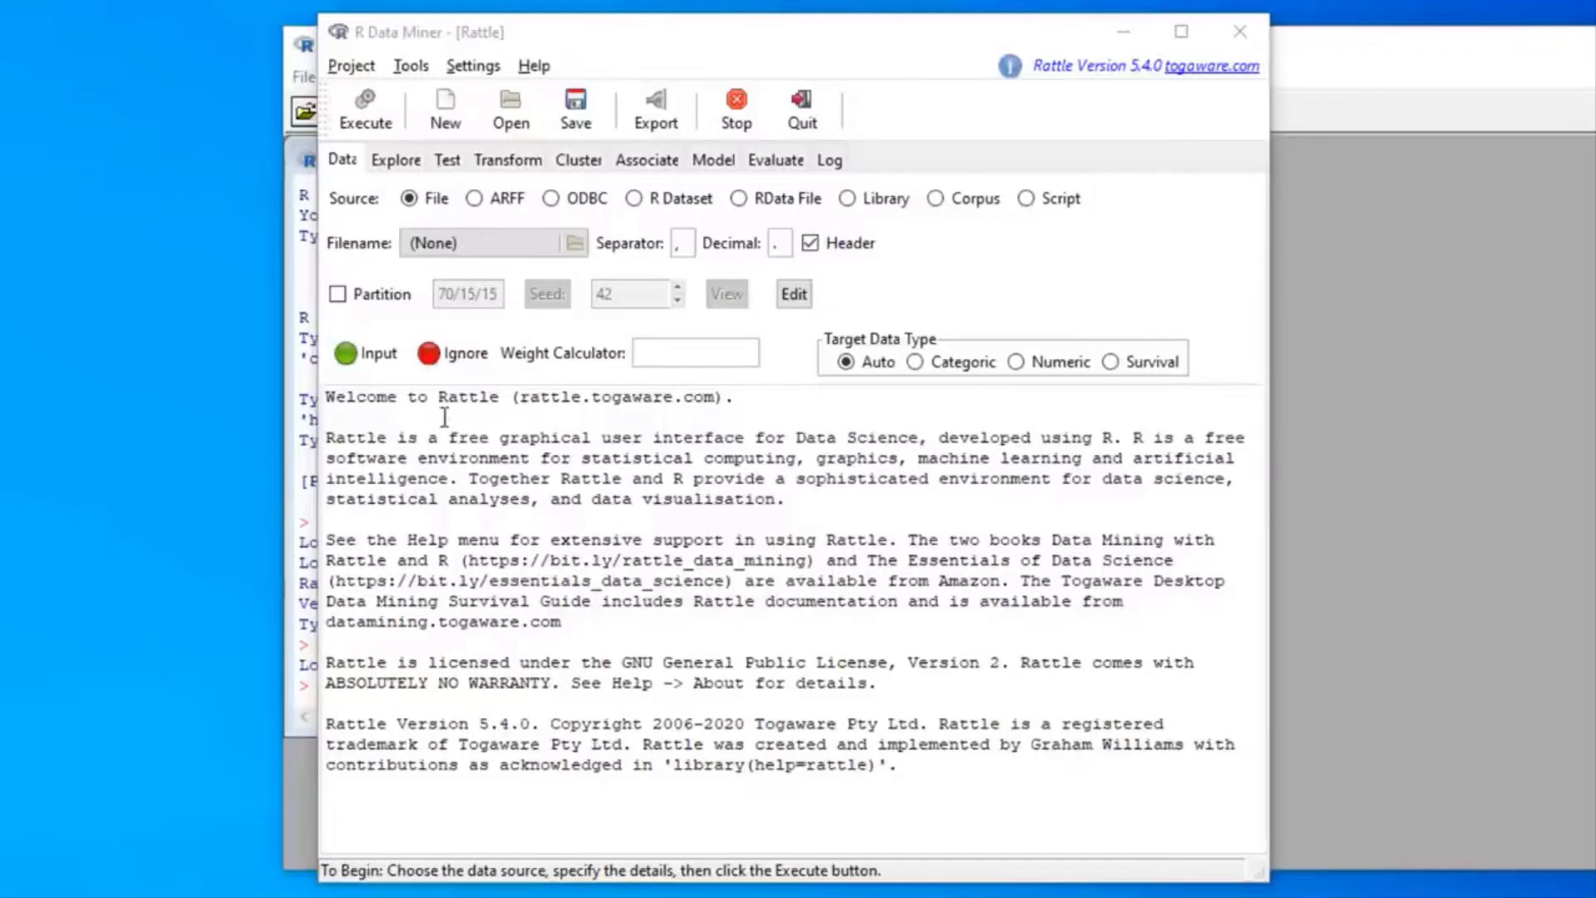
Step: Load TEST.csv from the Data folder on the Desktop as the dataset
click(577, 244)
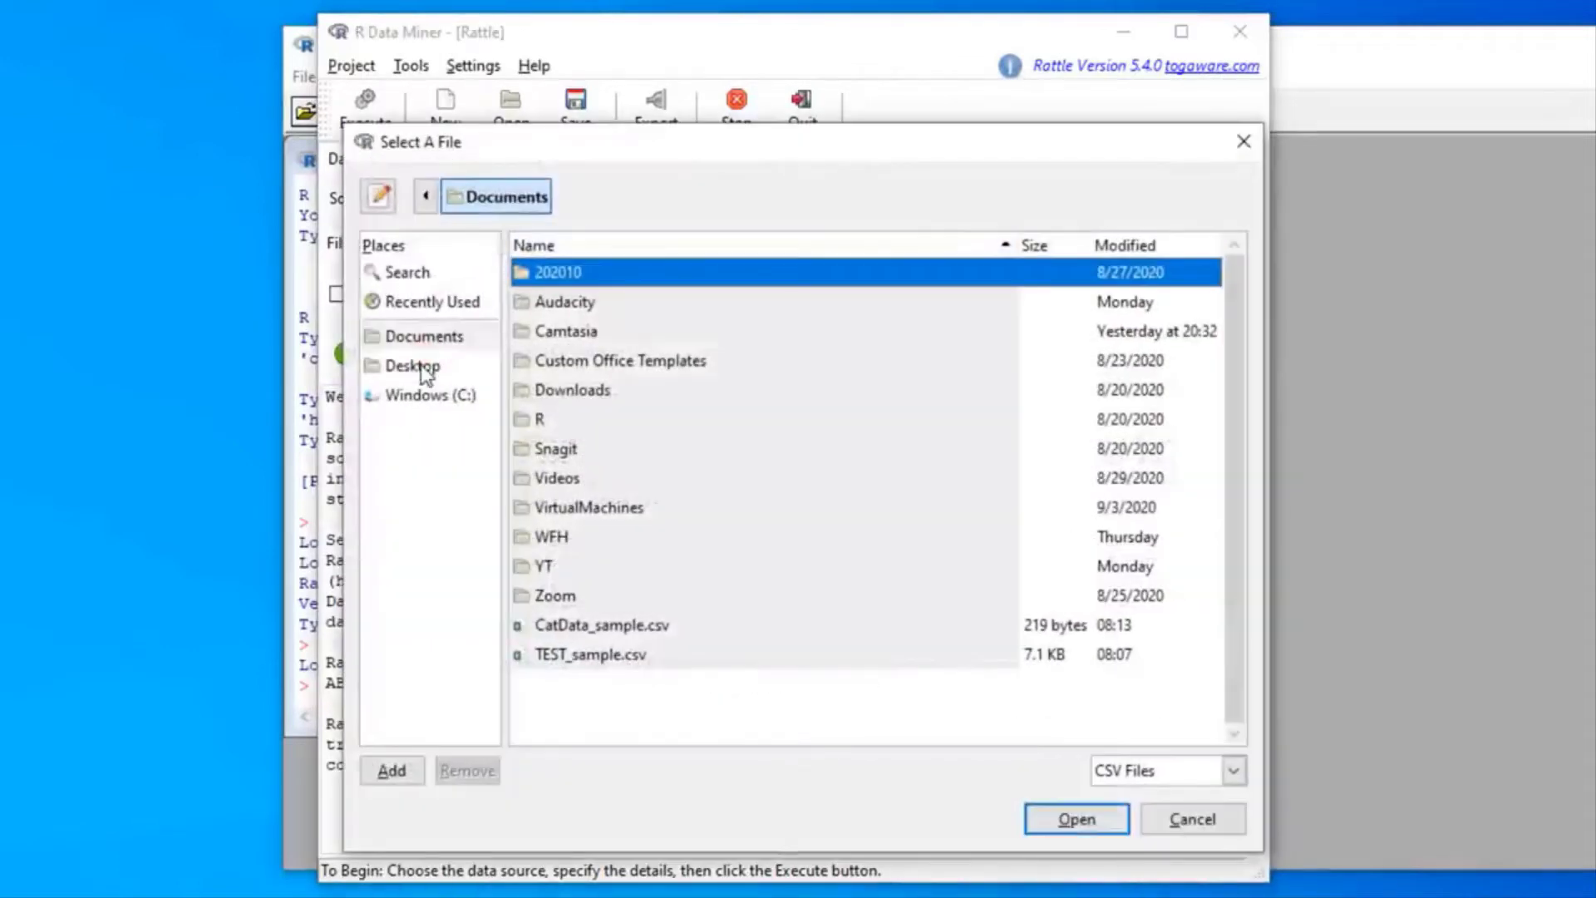
click(416, 367)
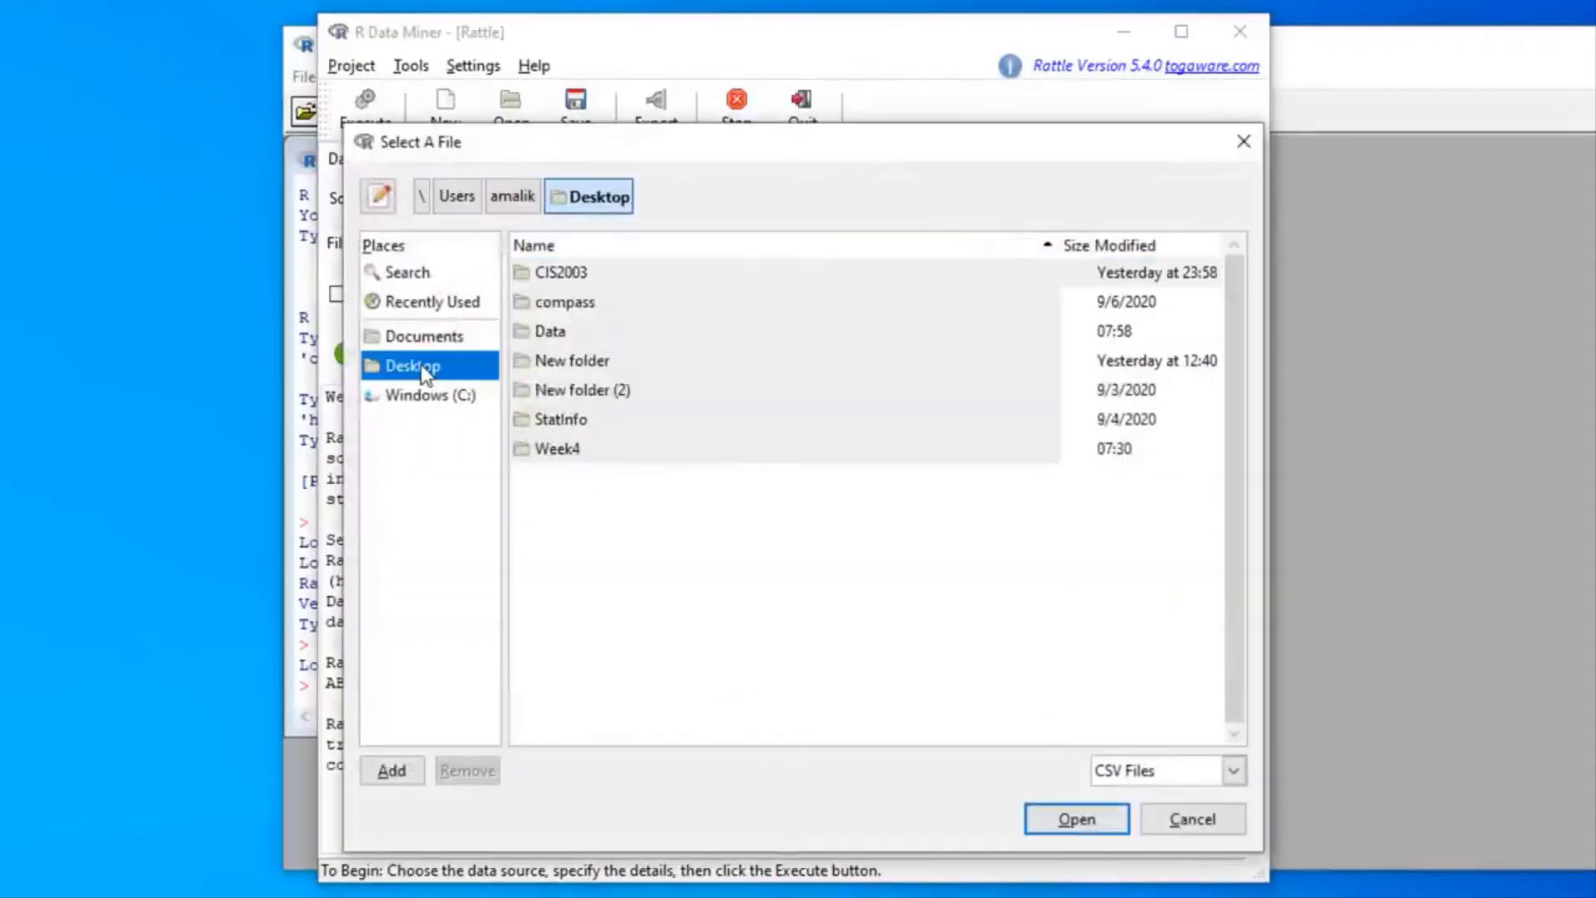
double_click(551, 332)
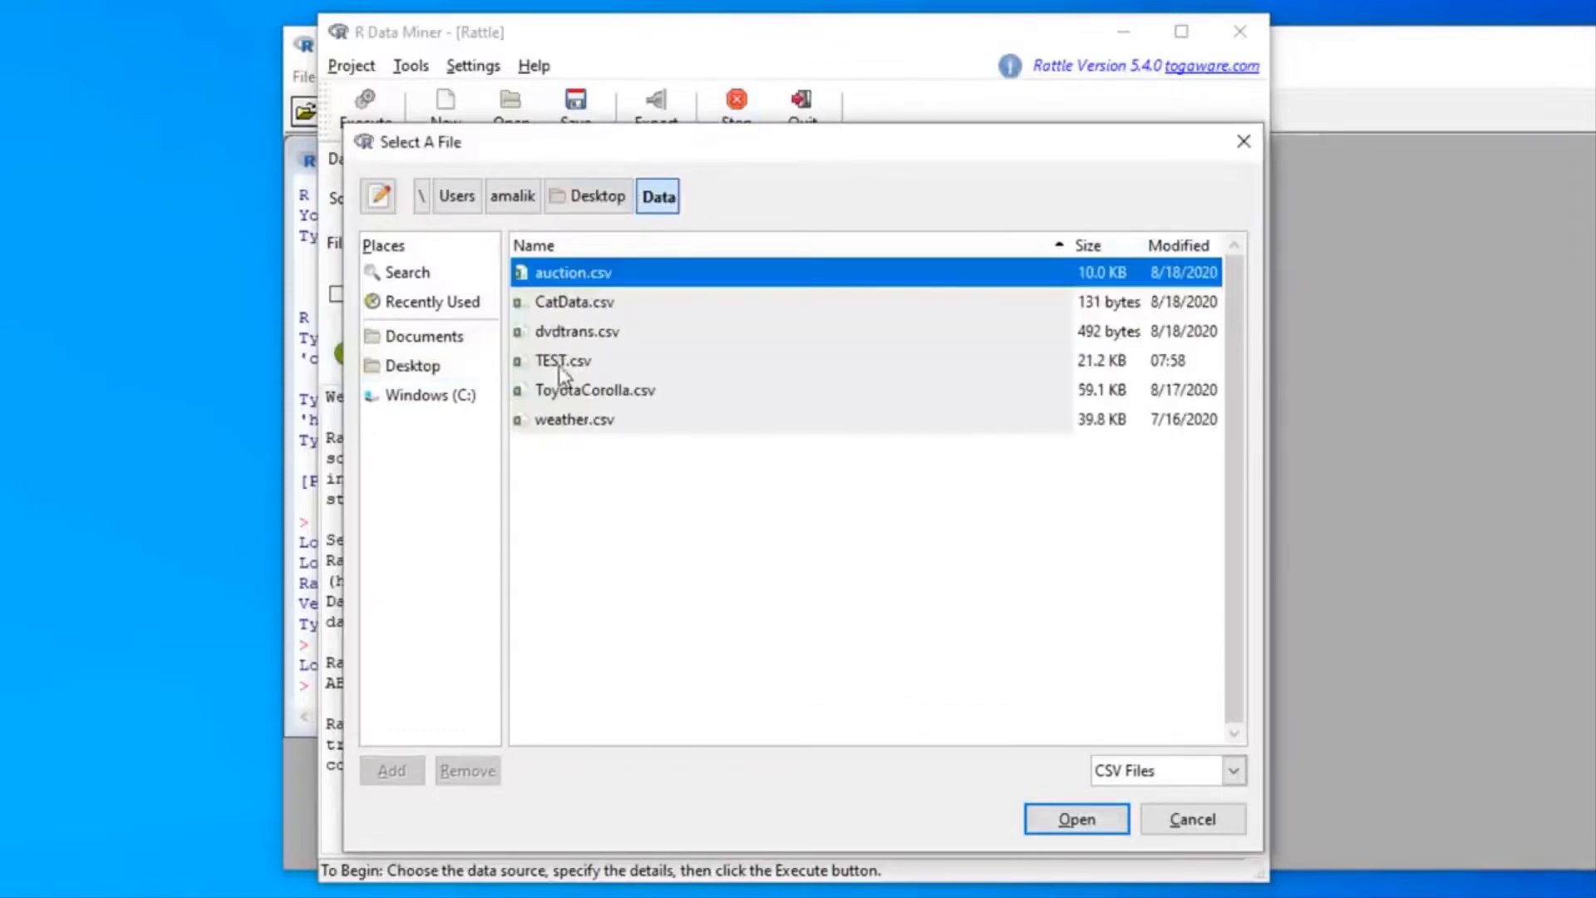
click(558, 366)
double_click(559, 365)
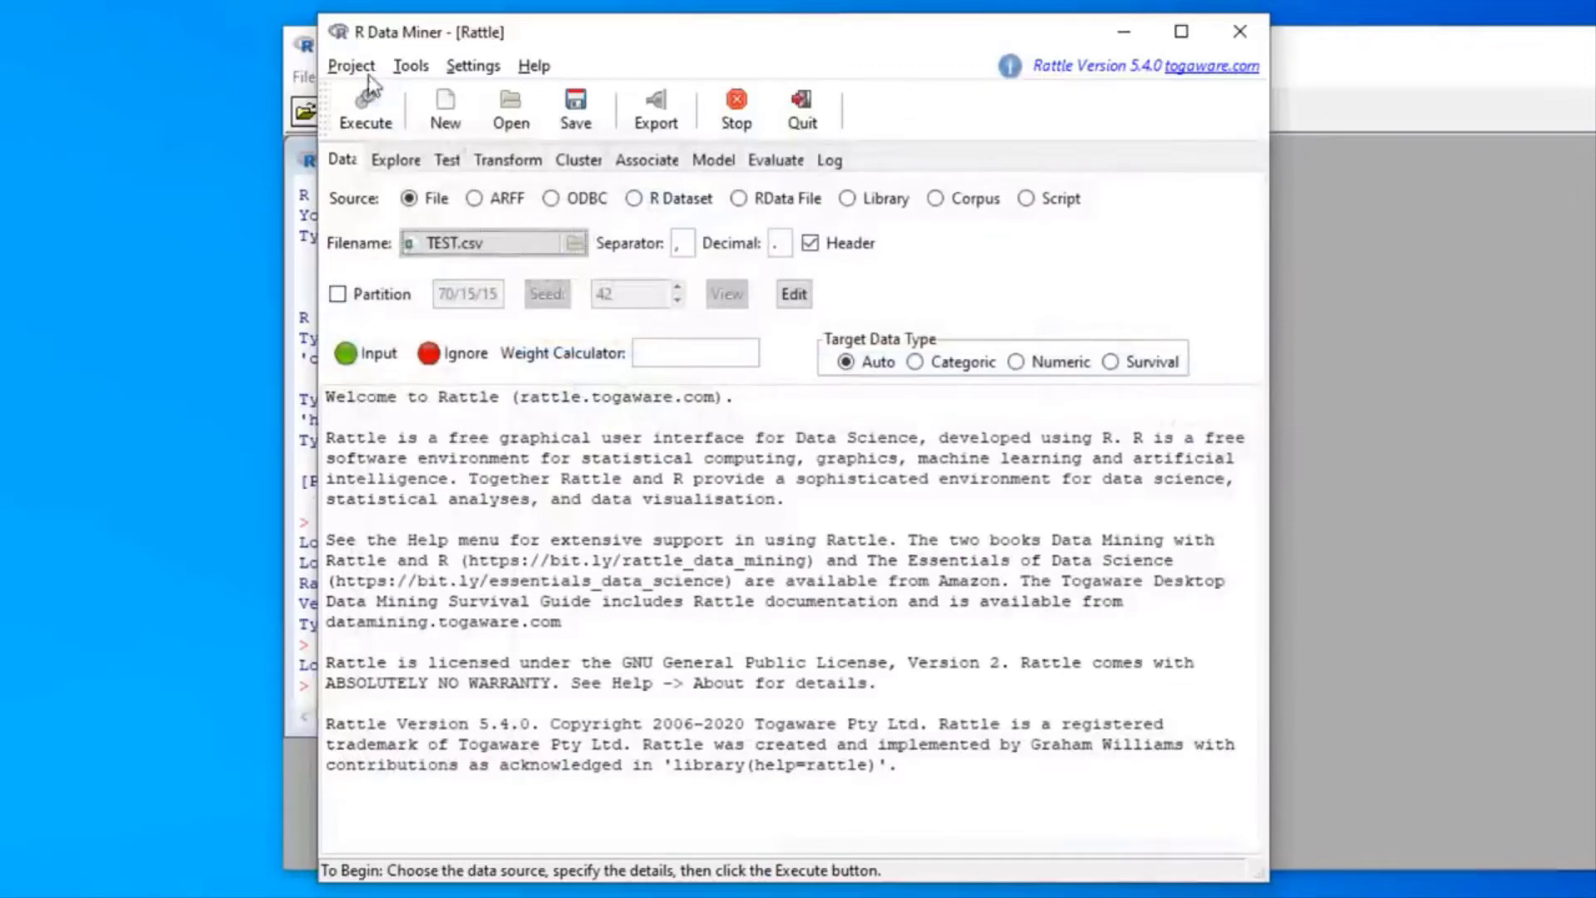
click(363, 116)
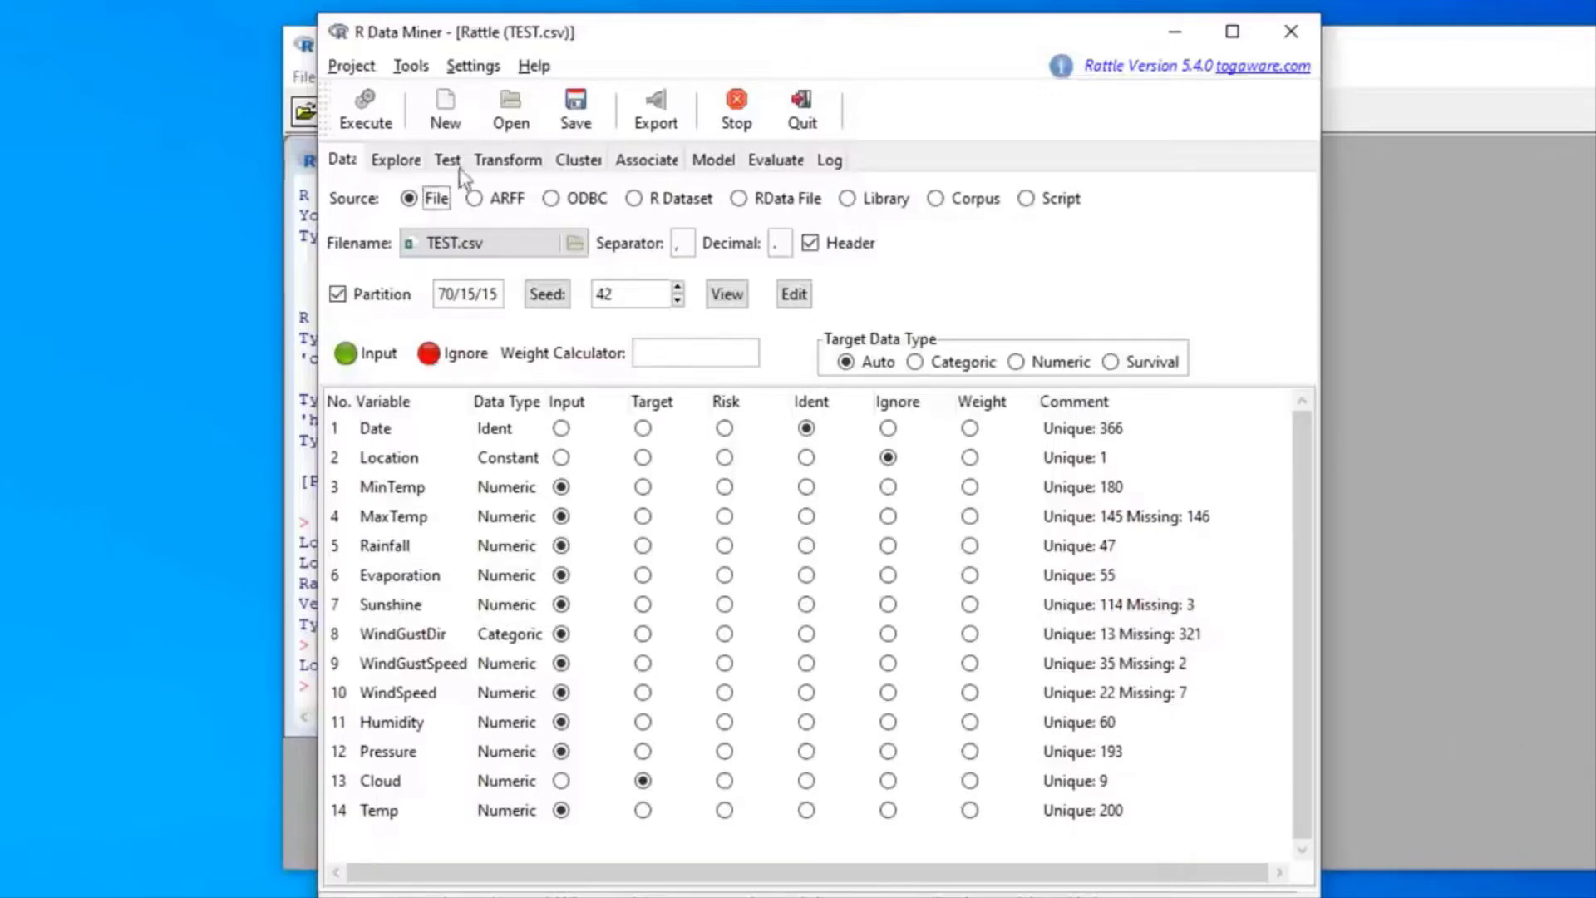
Step: Run the Delete Ignored cleanup transform to remove the ignored Location variable from the dataset
click(516, 165)
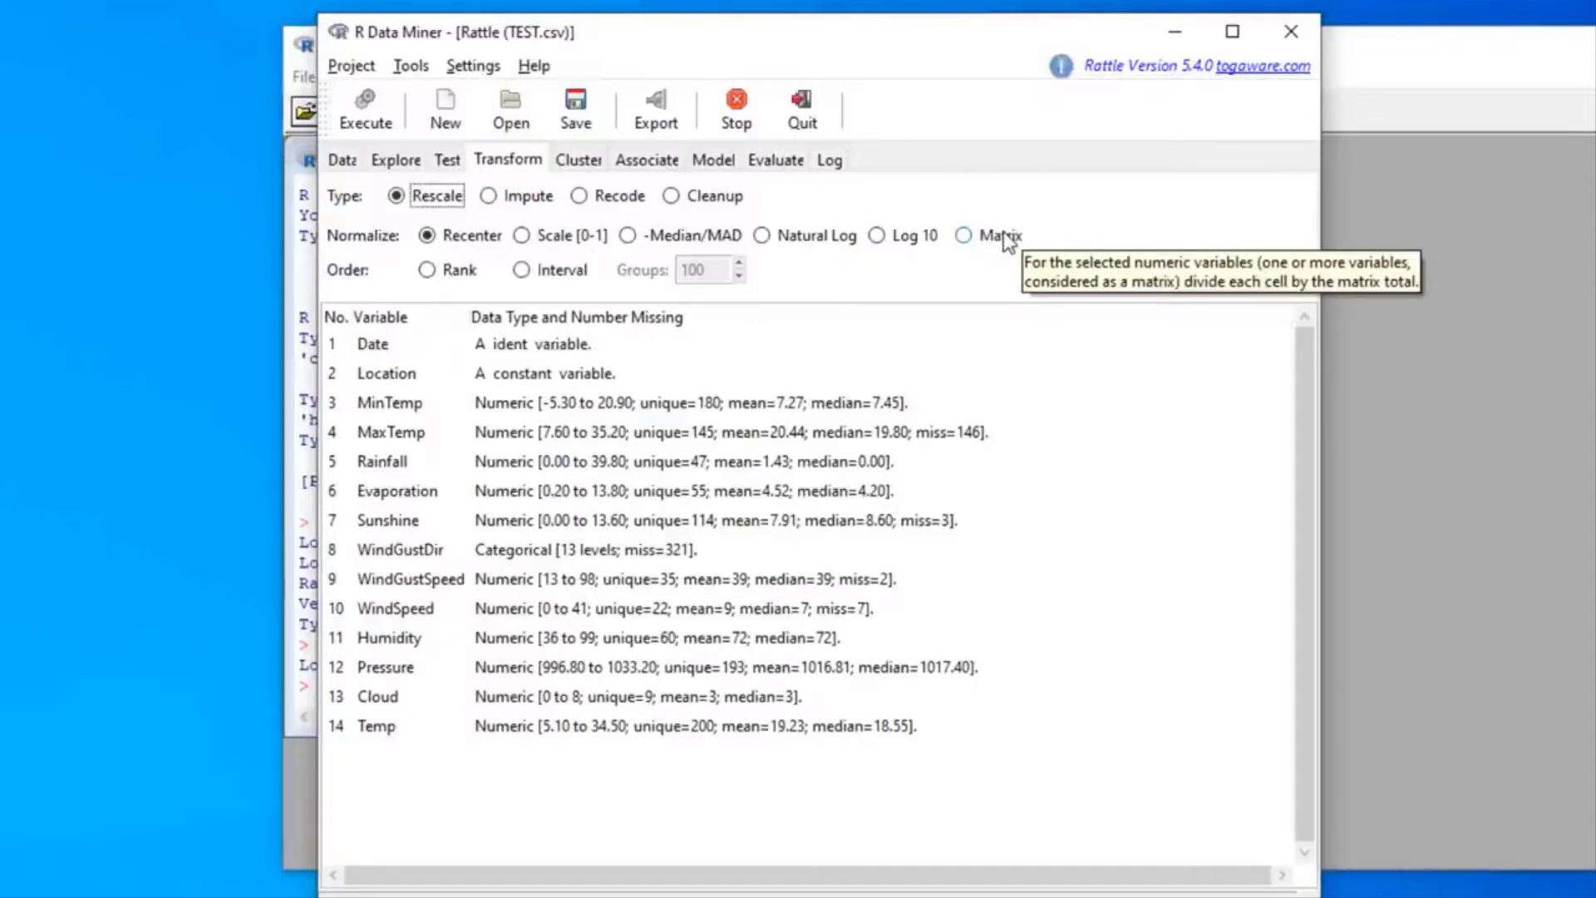
click(670, 200)
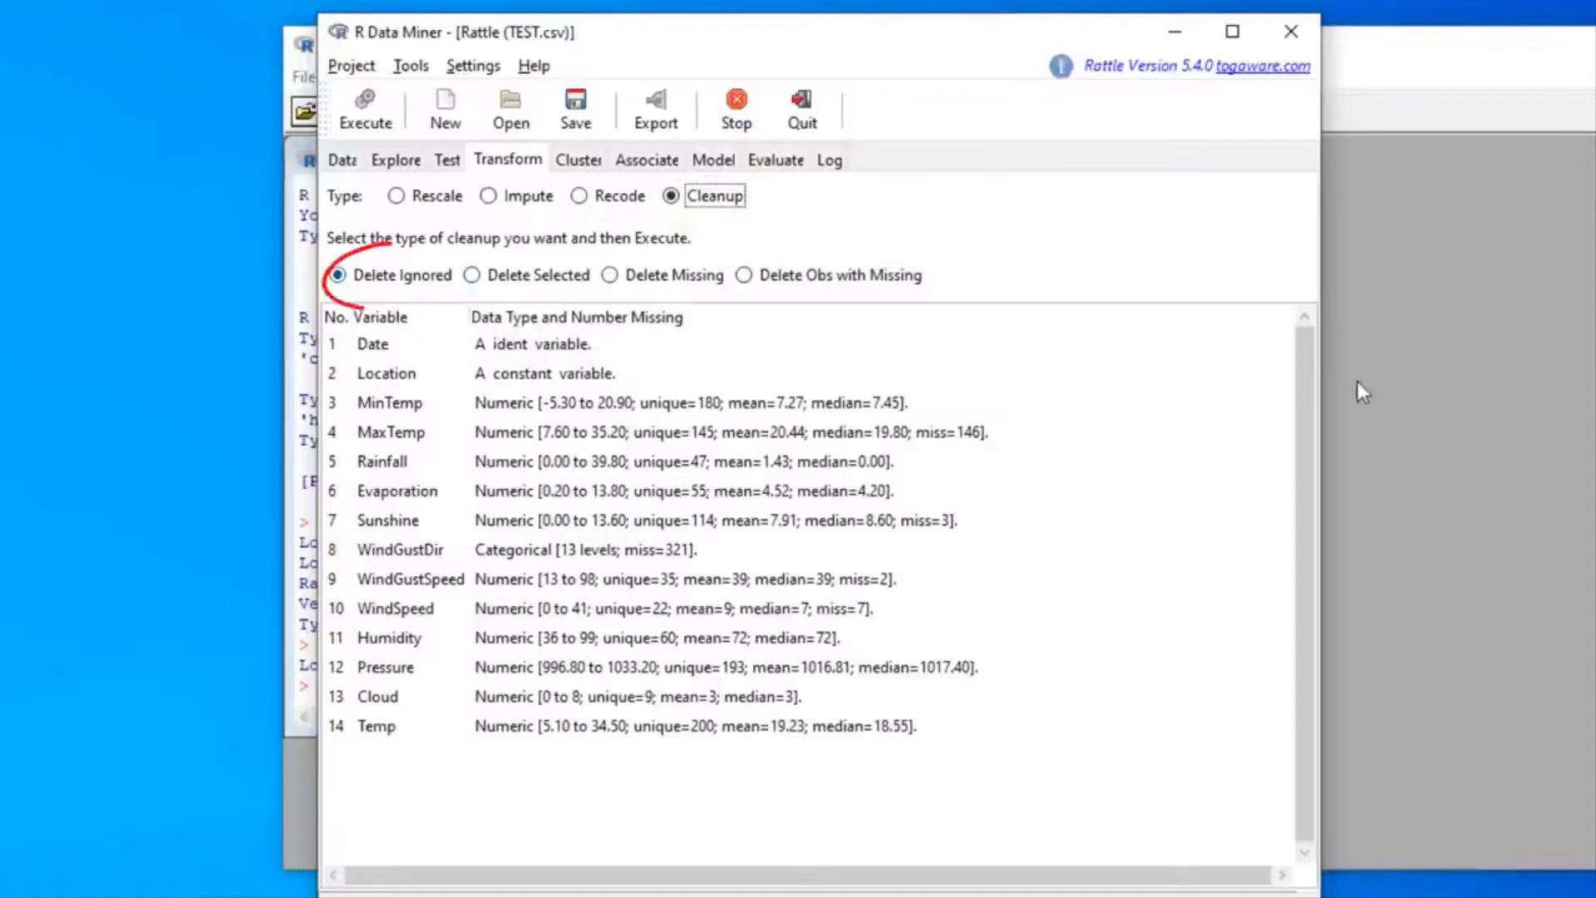
click(341, 159)
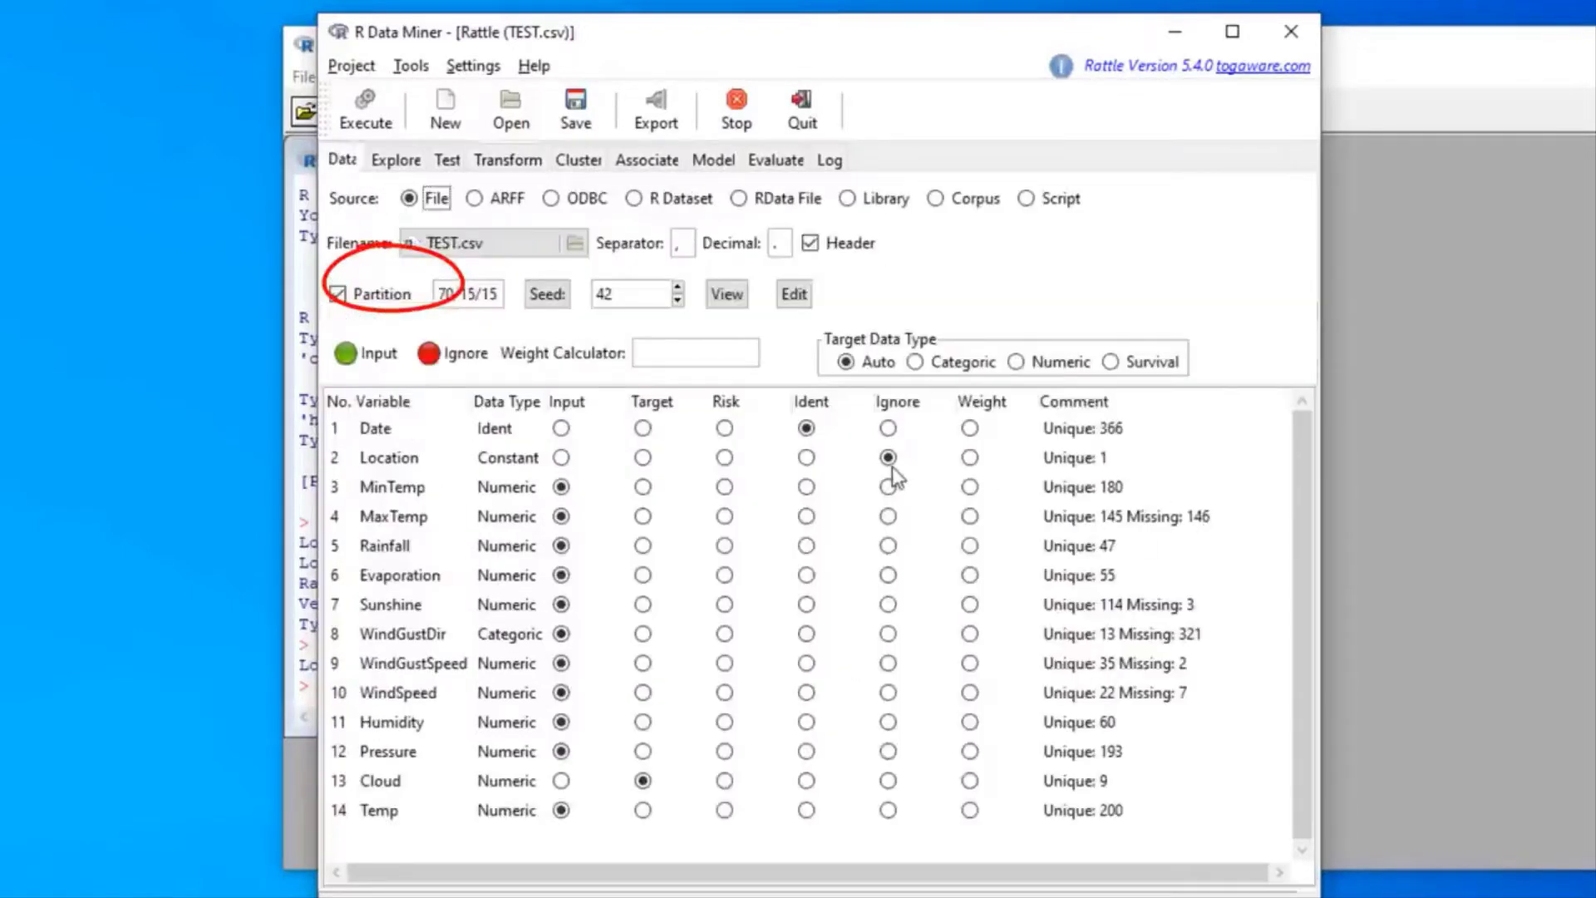
click(508, 160)
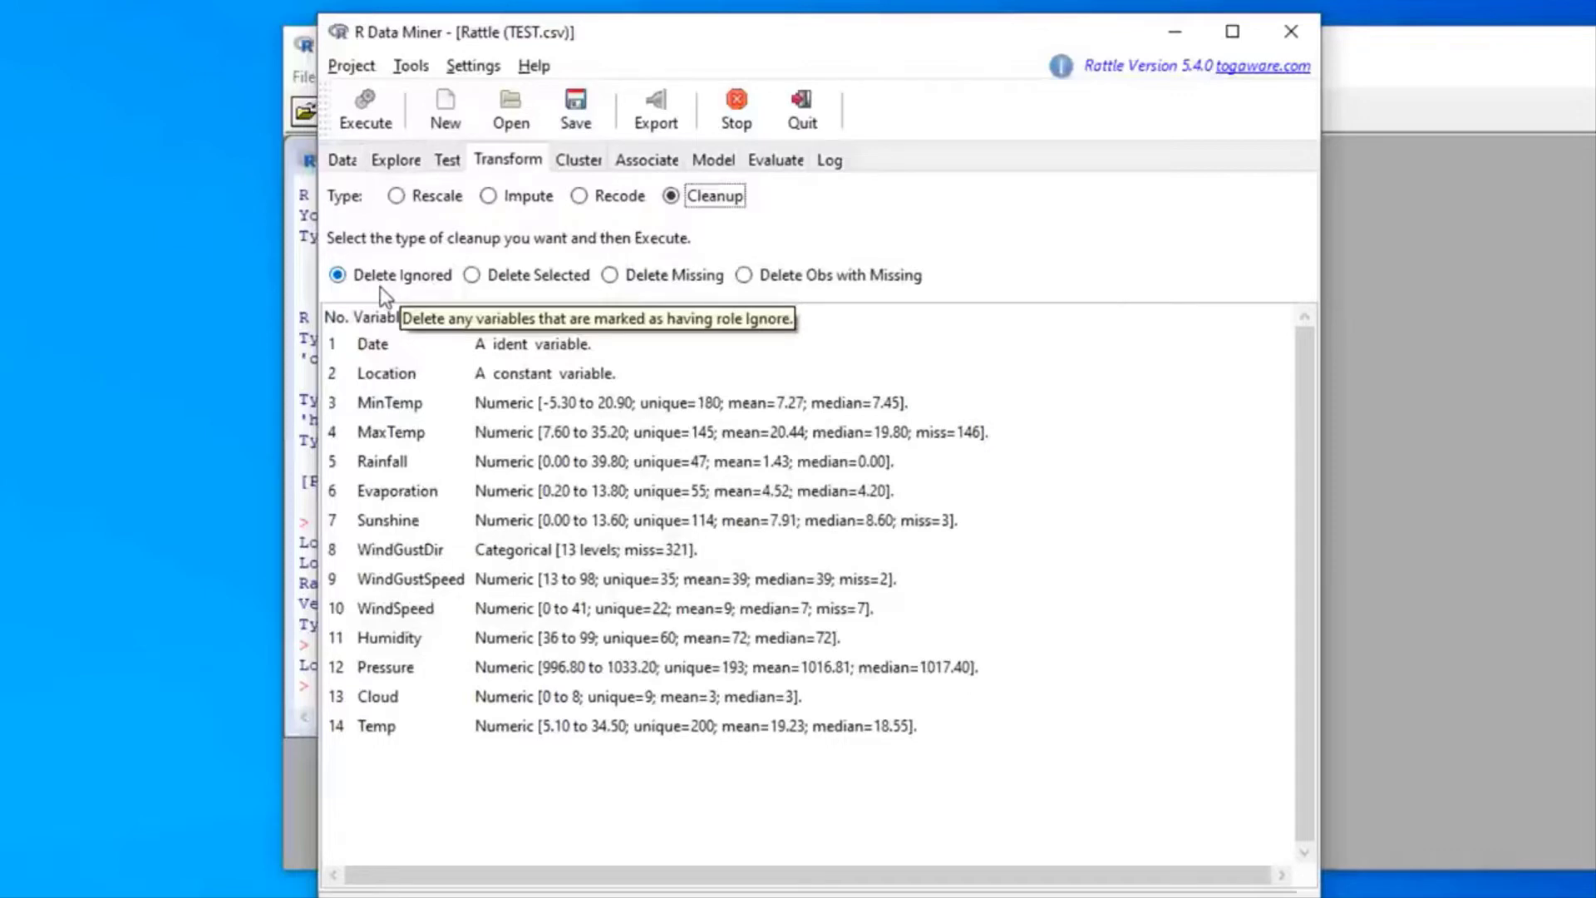
click(365, 108)
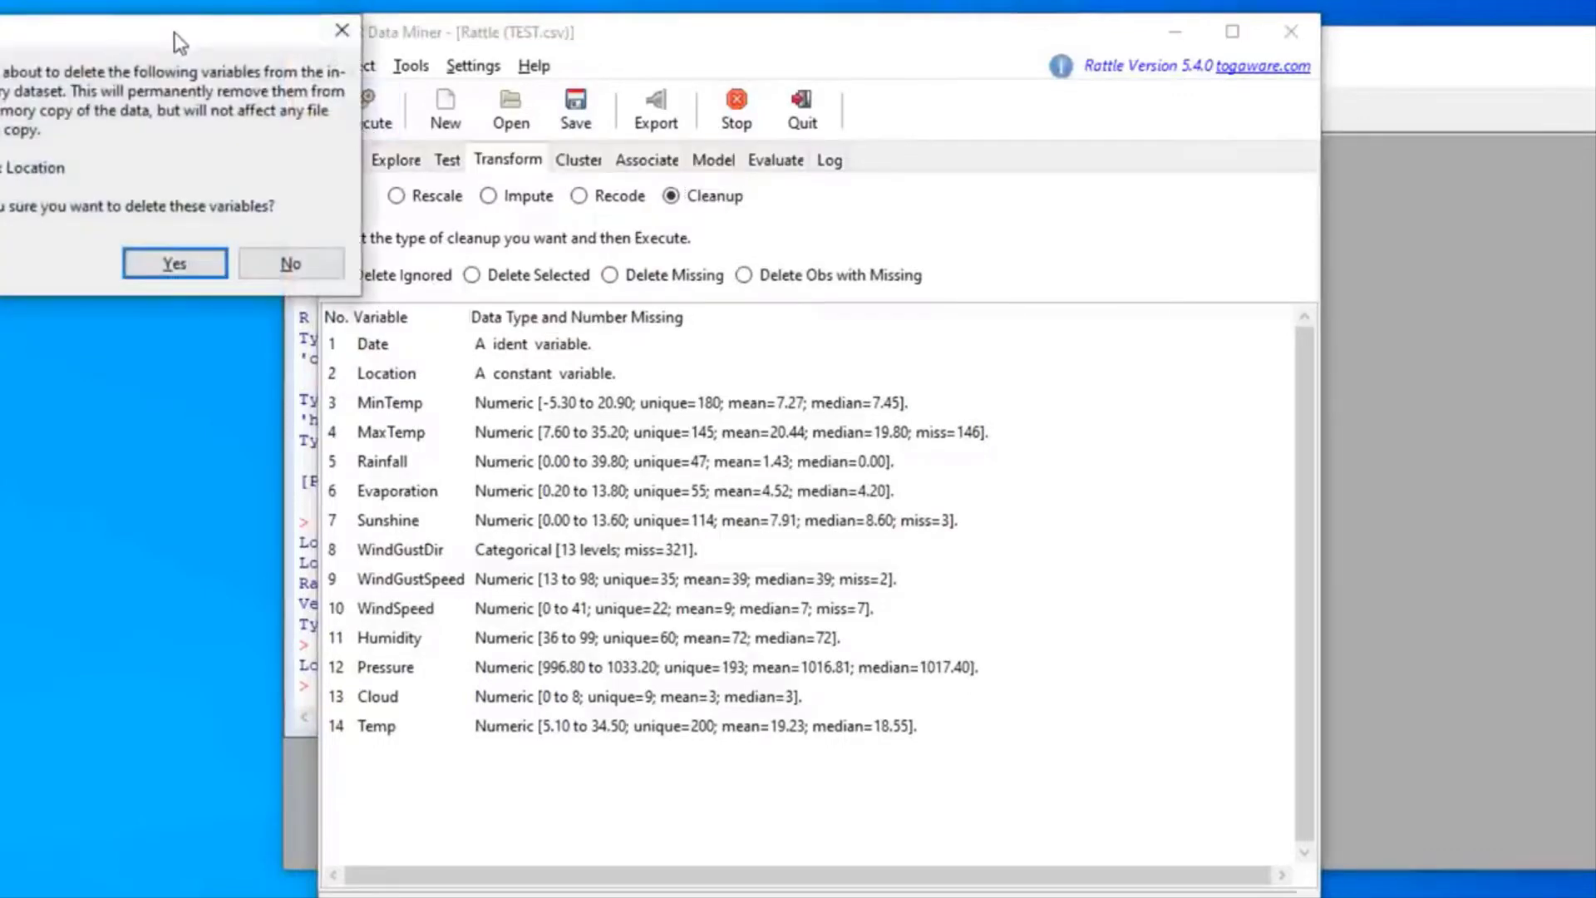
drag(180, 41, 812, 285)
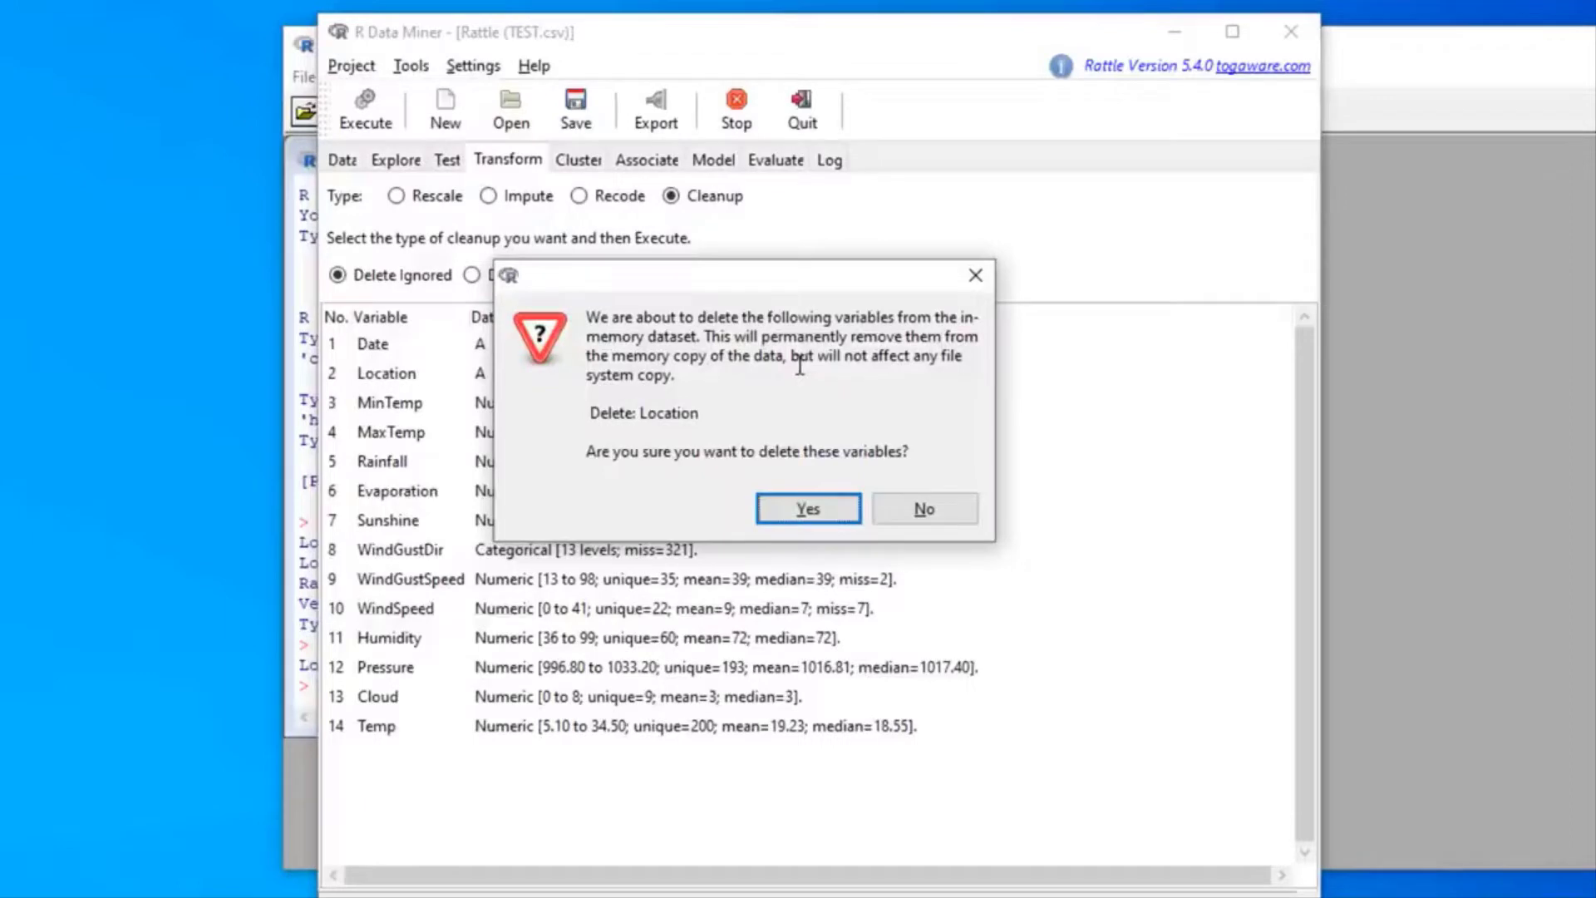
click(806, 514)
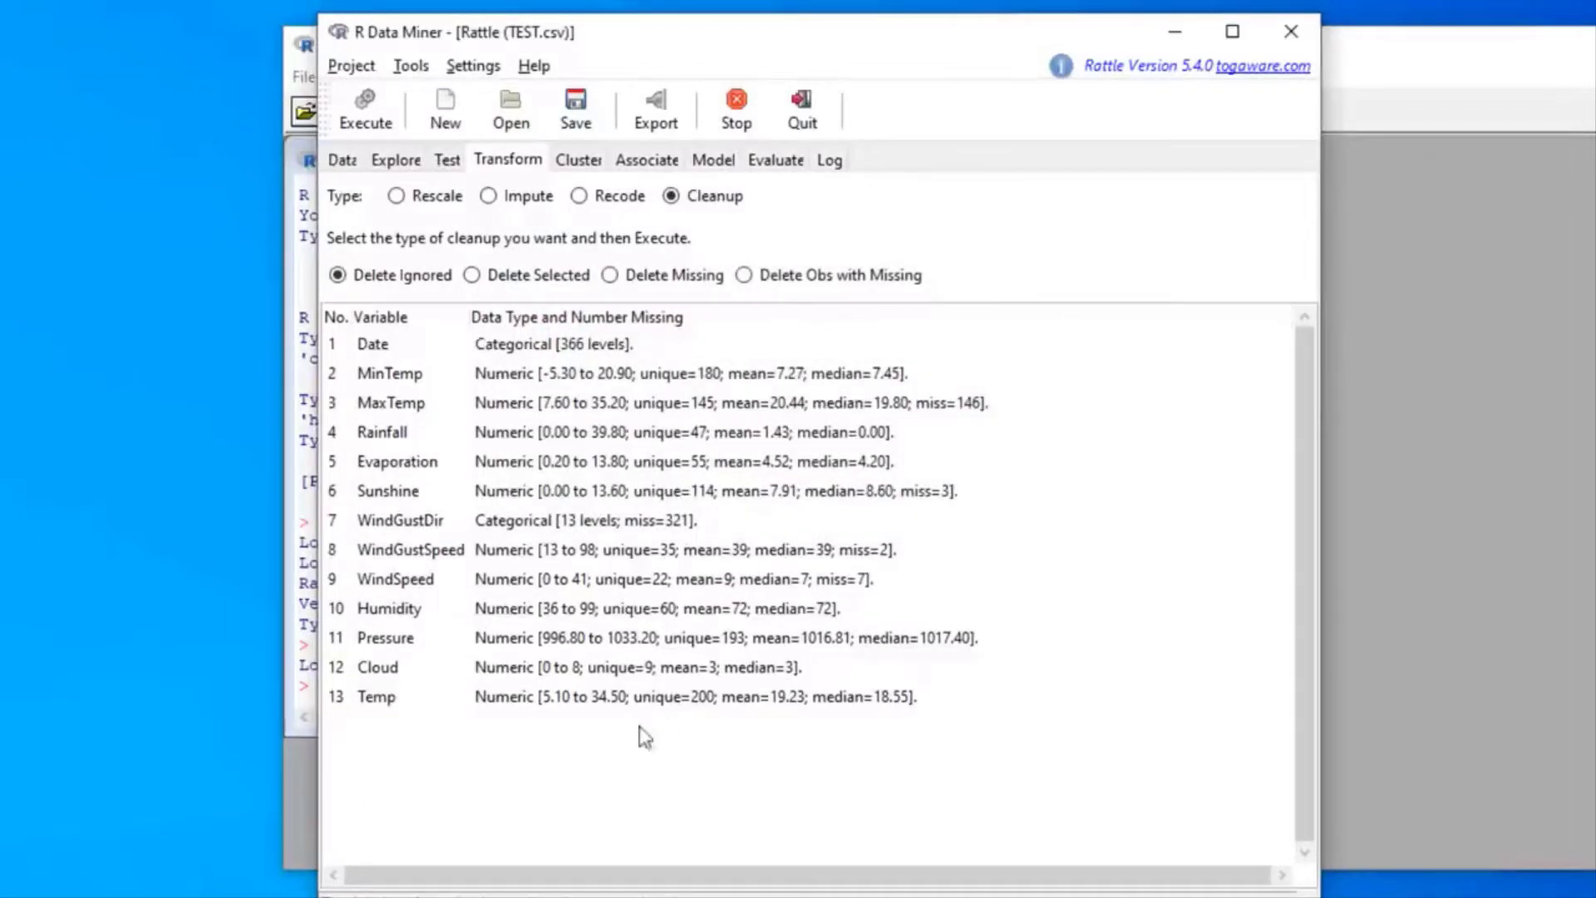
Step: Remove the Date variable from the dataset with the Delete Selected cleanup
click(342, 160)
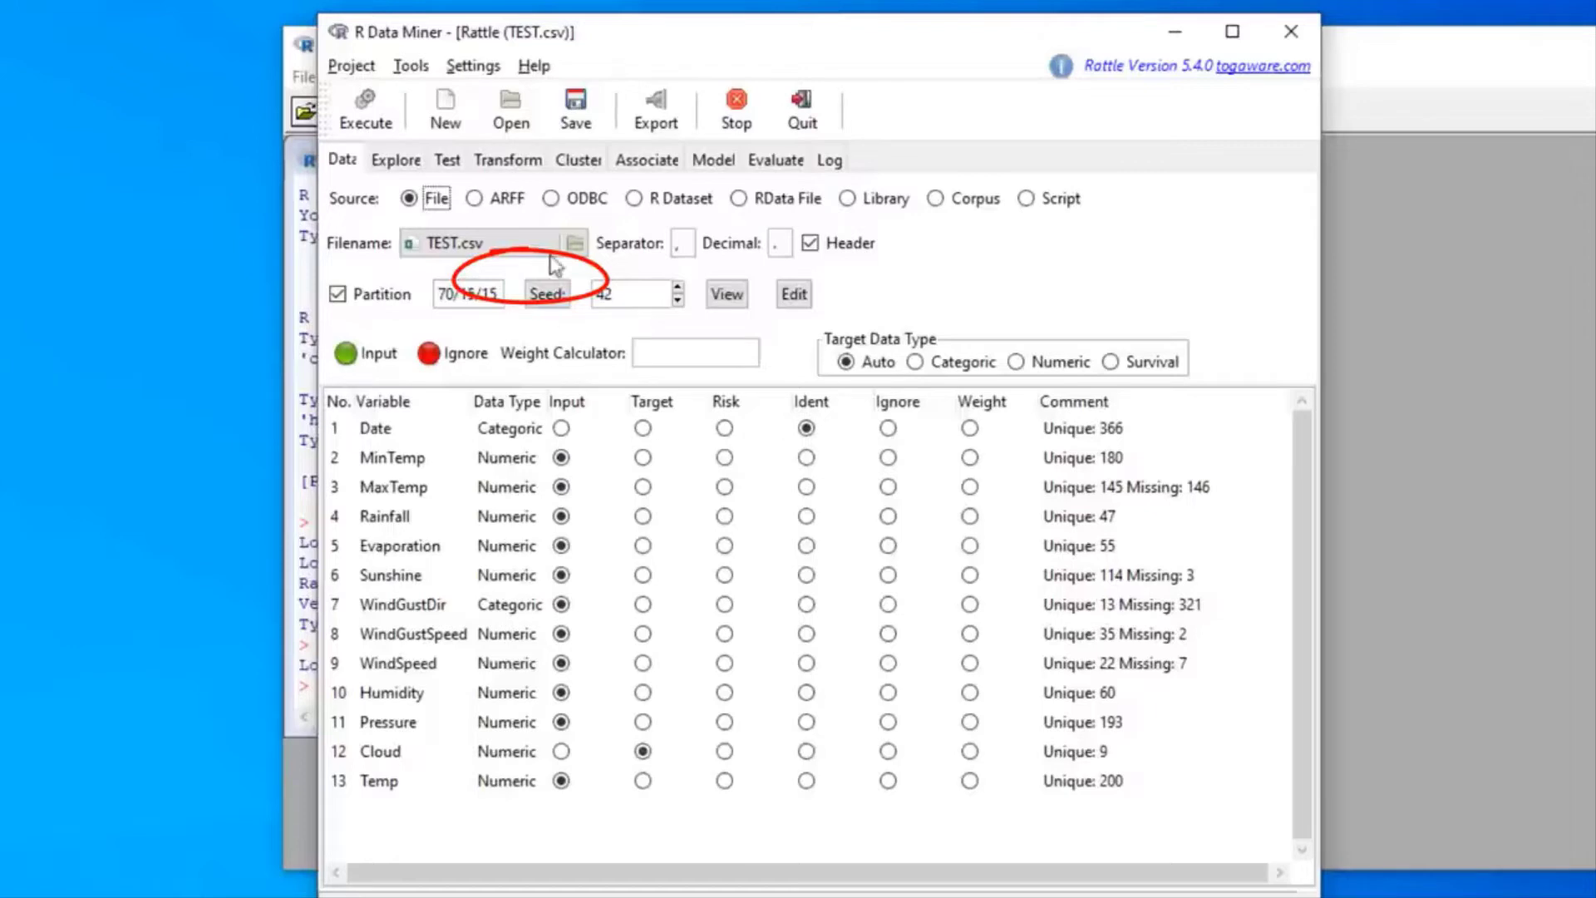
click(508, 160)
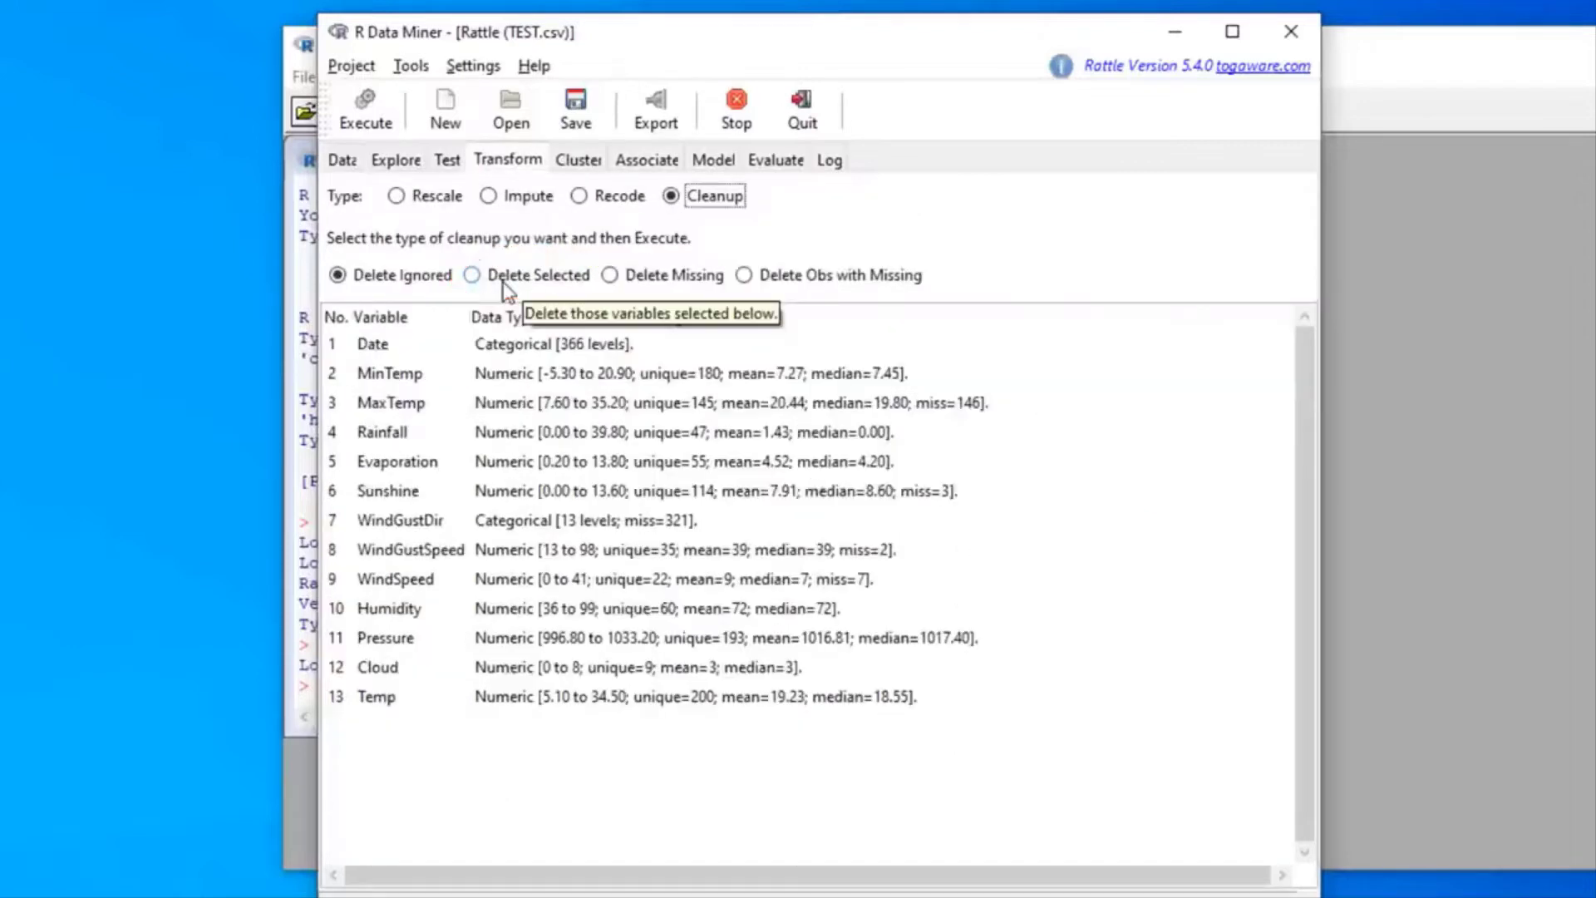
click(504, 284)
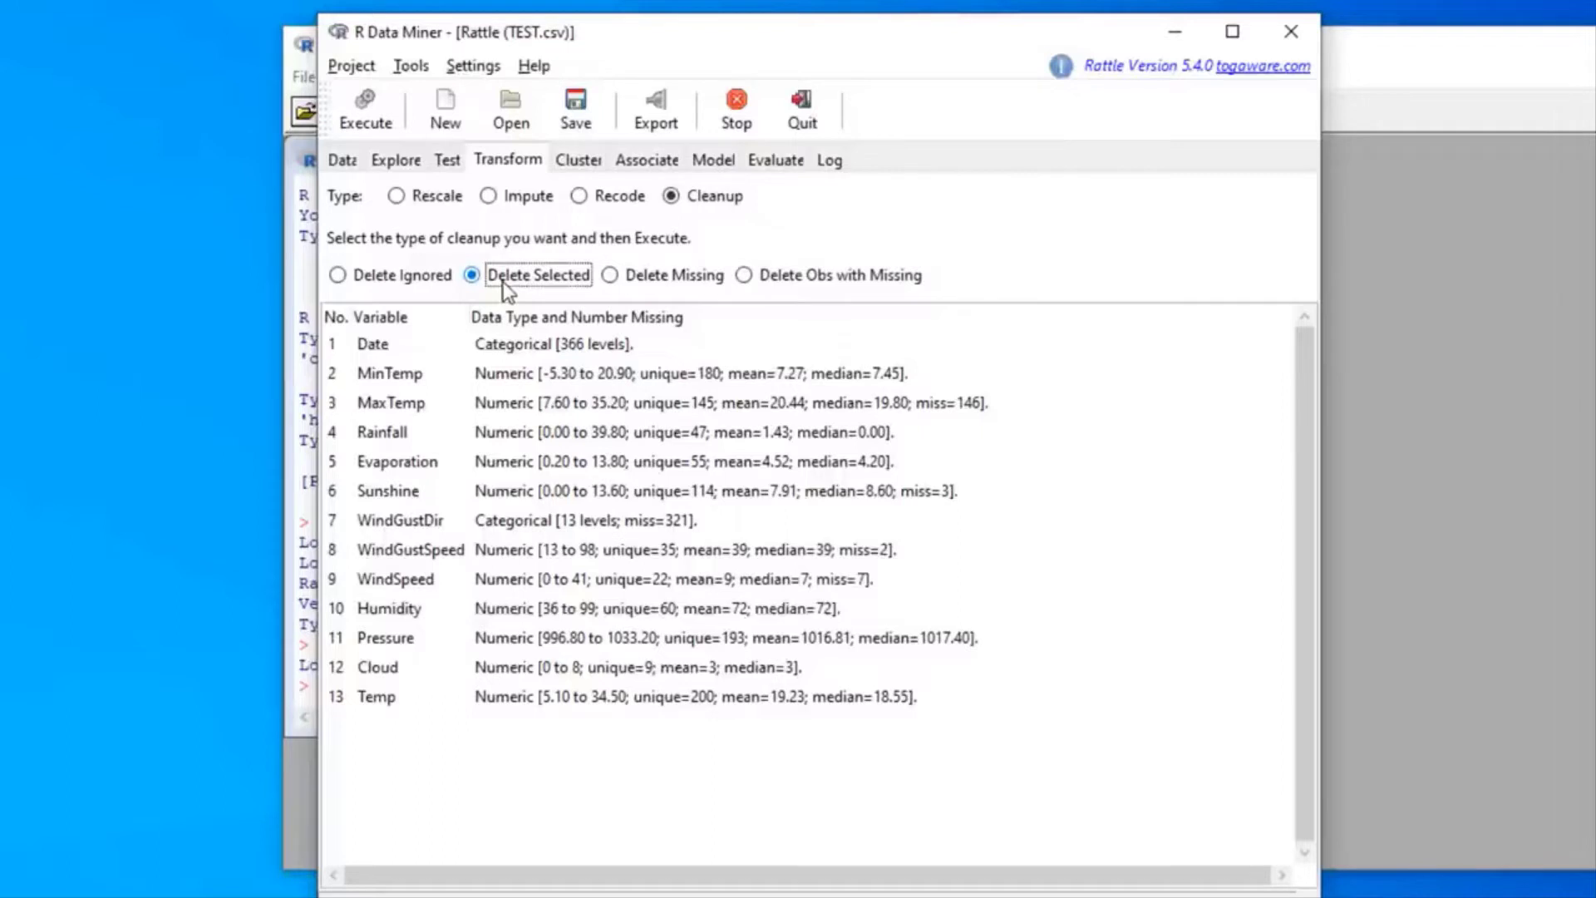
click(526, 347)
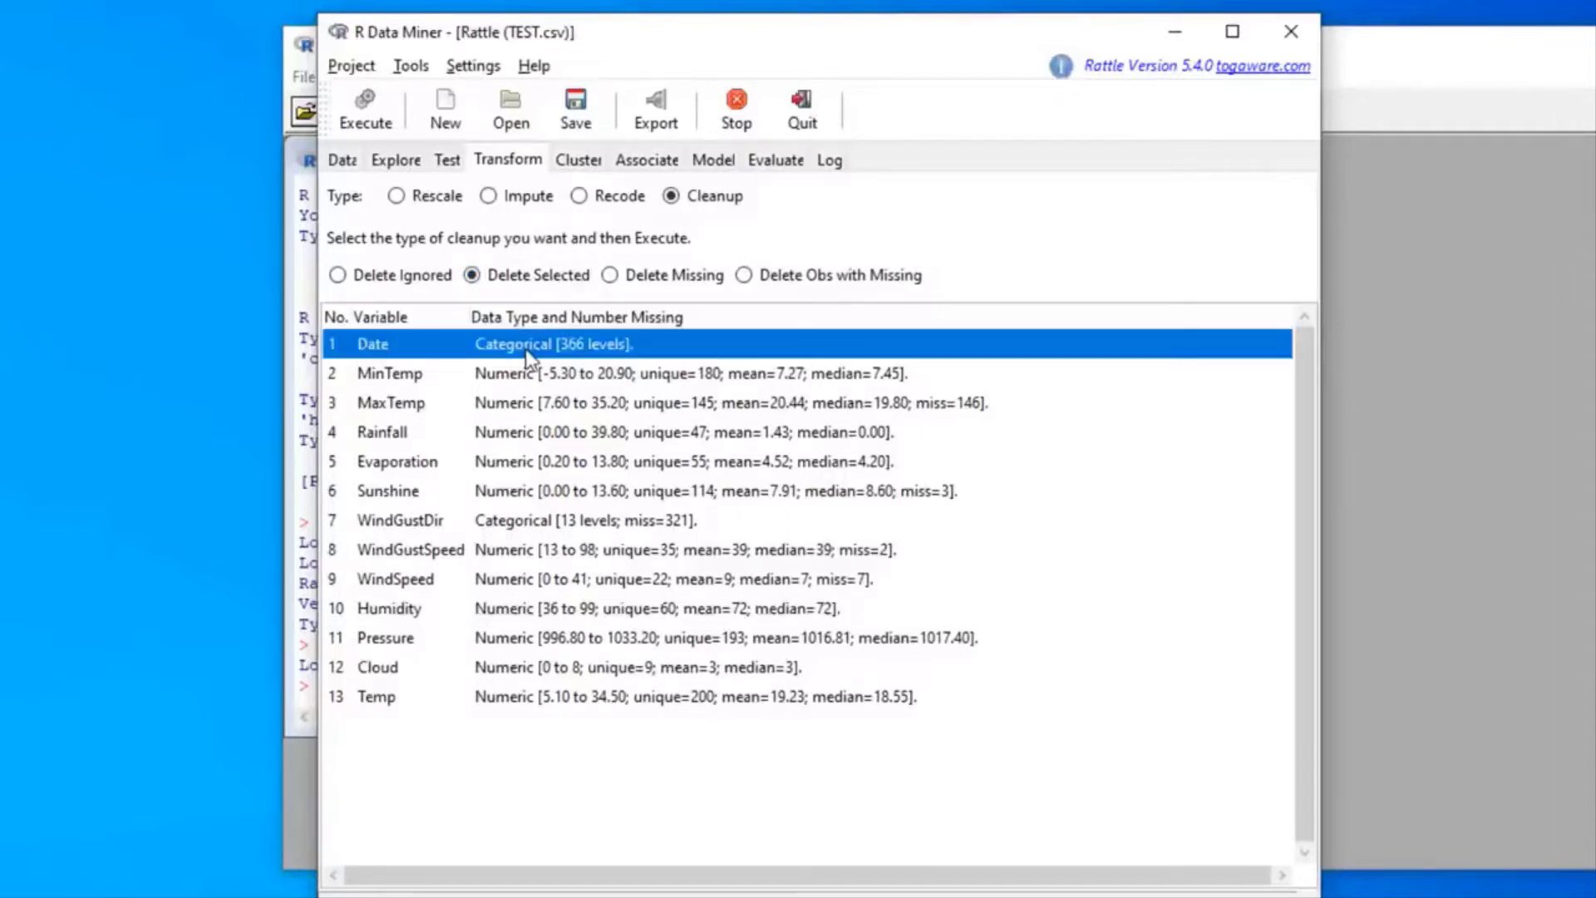
click(371, 107)
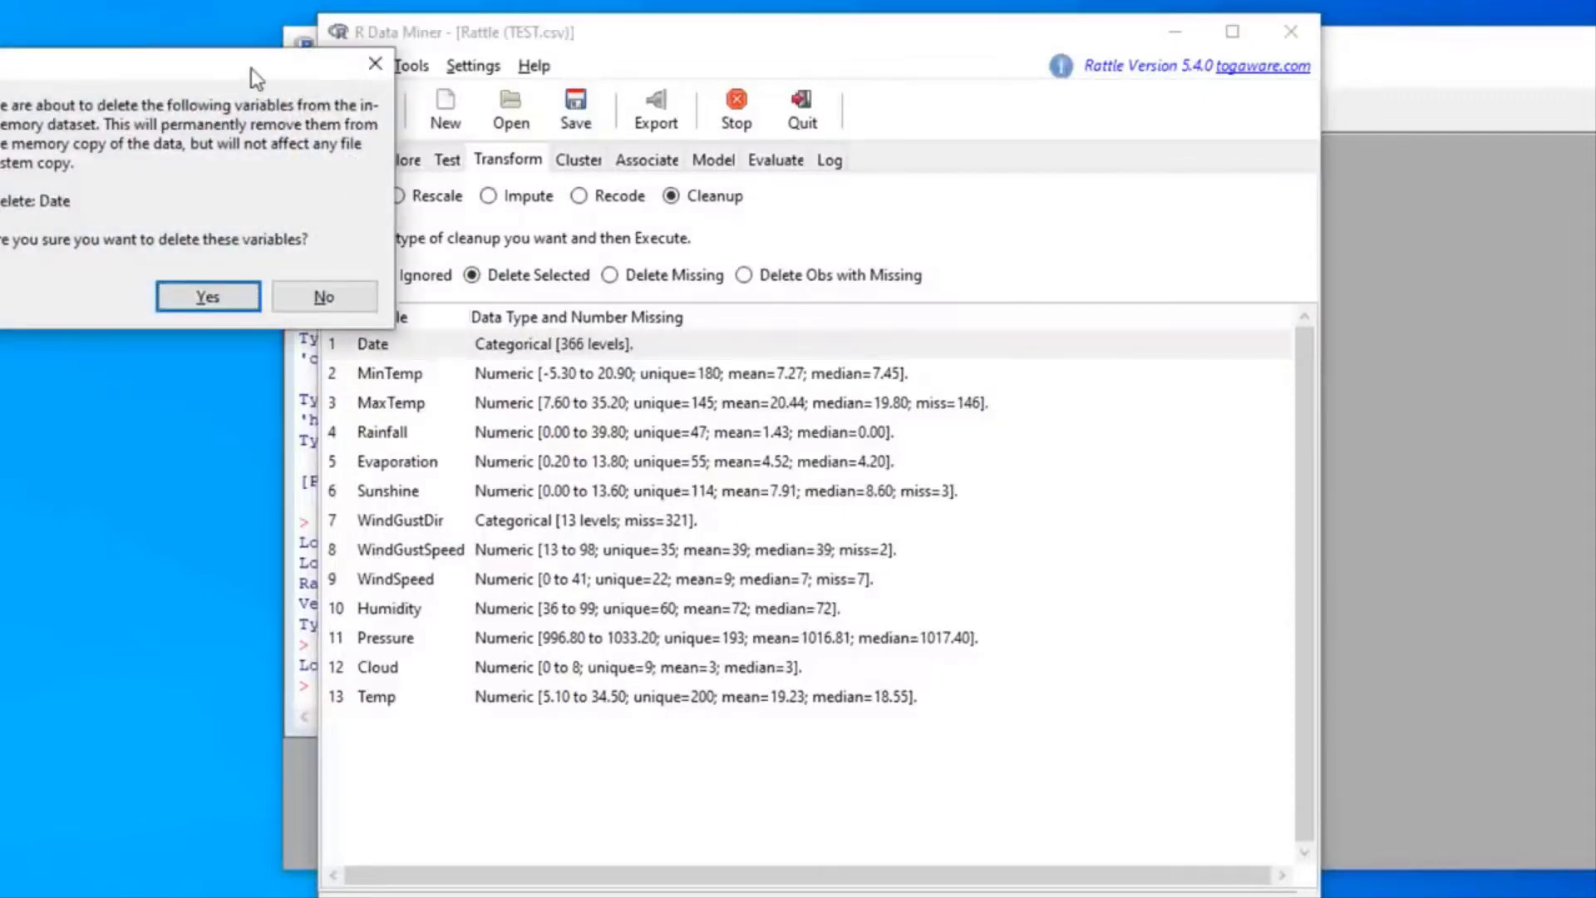
drag(251, 69, 868, 226)
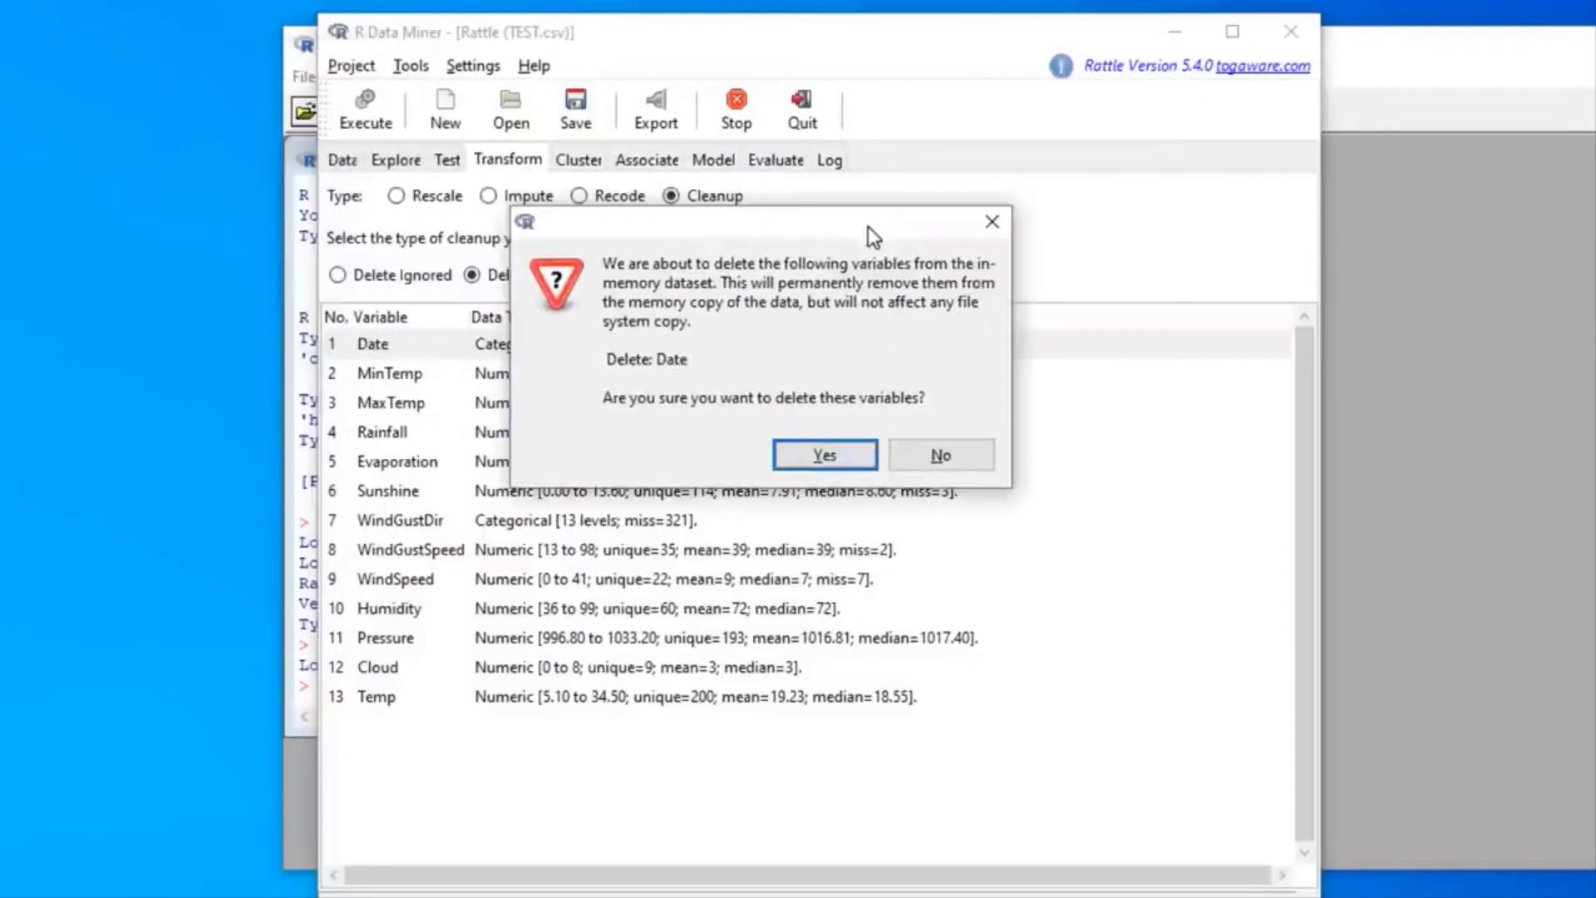
click(841, 461)
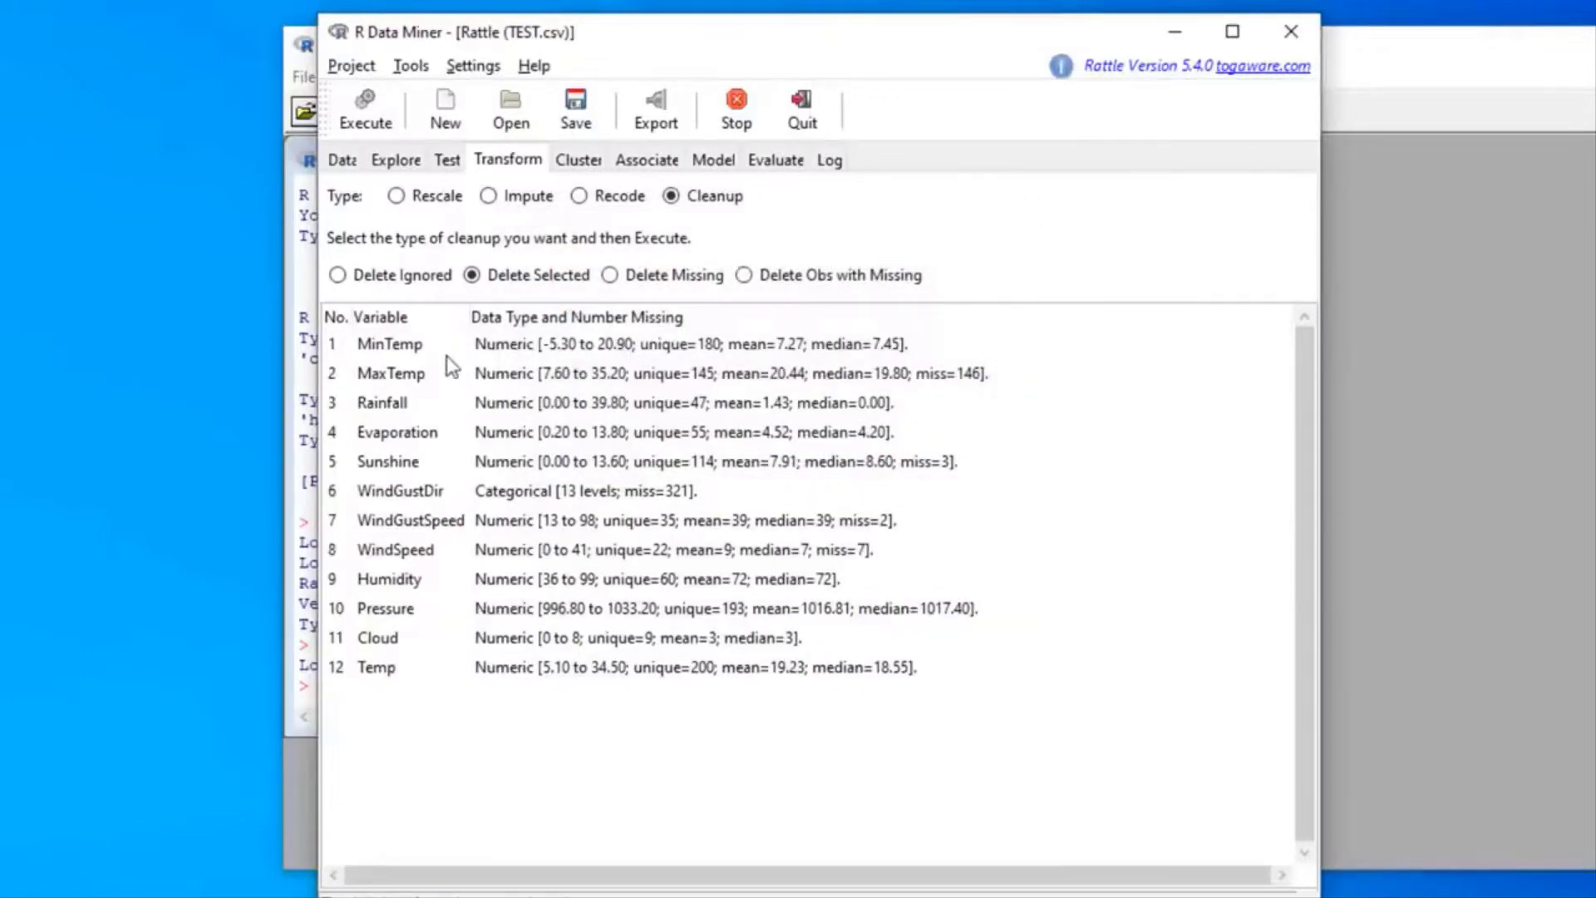
click(639, 282)
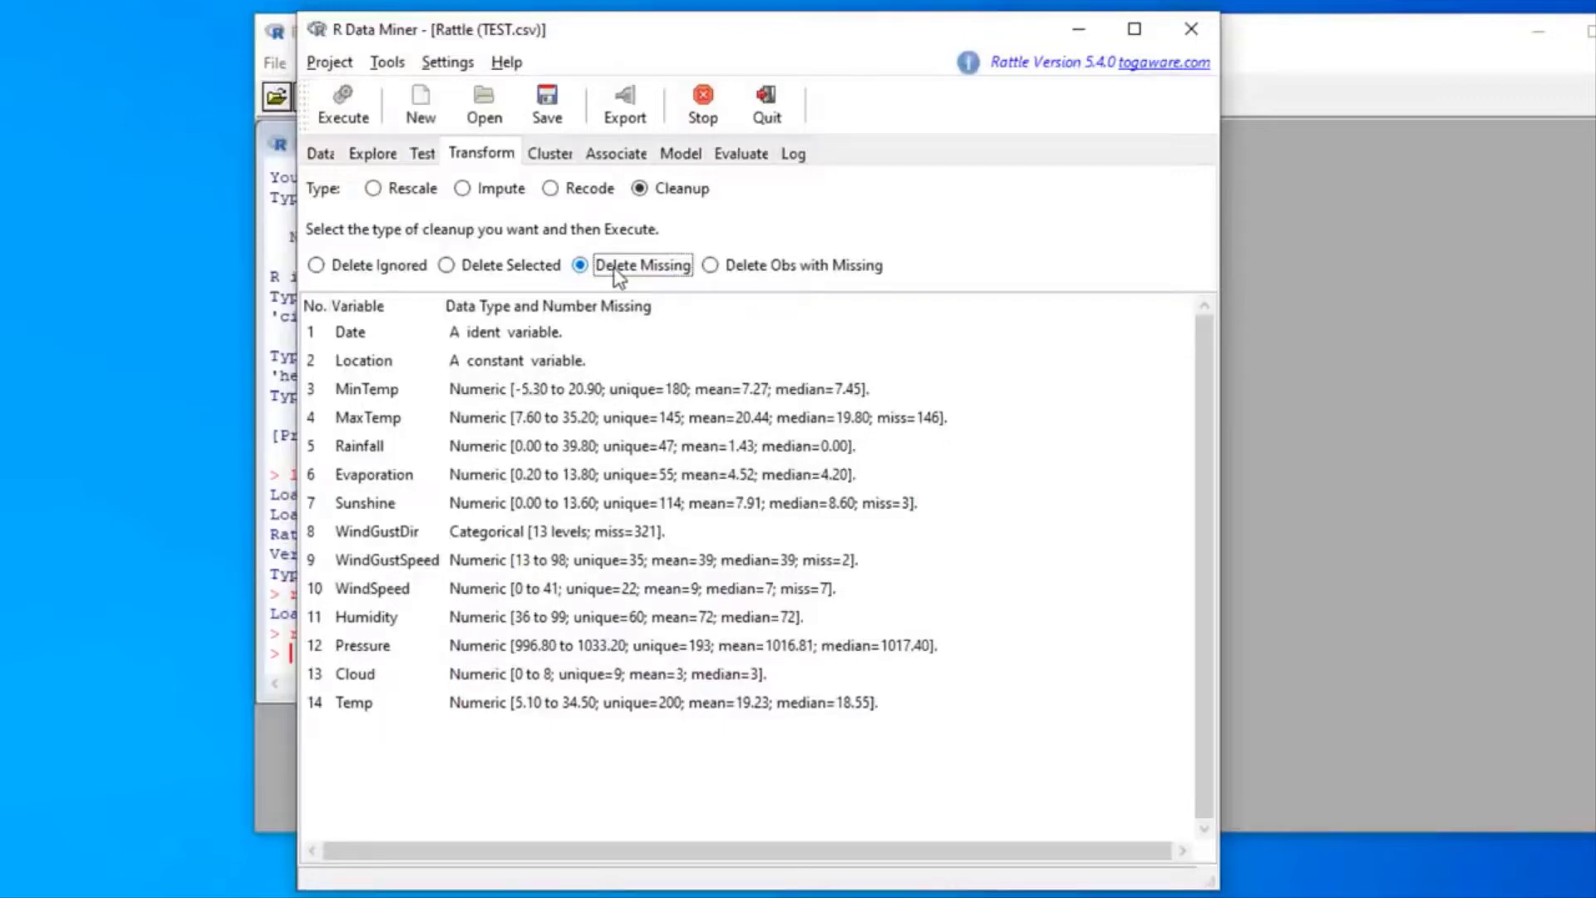
click(344, 106)
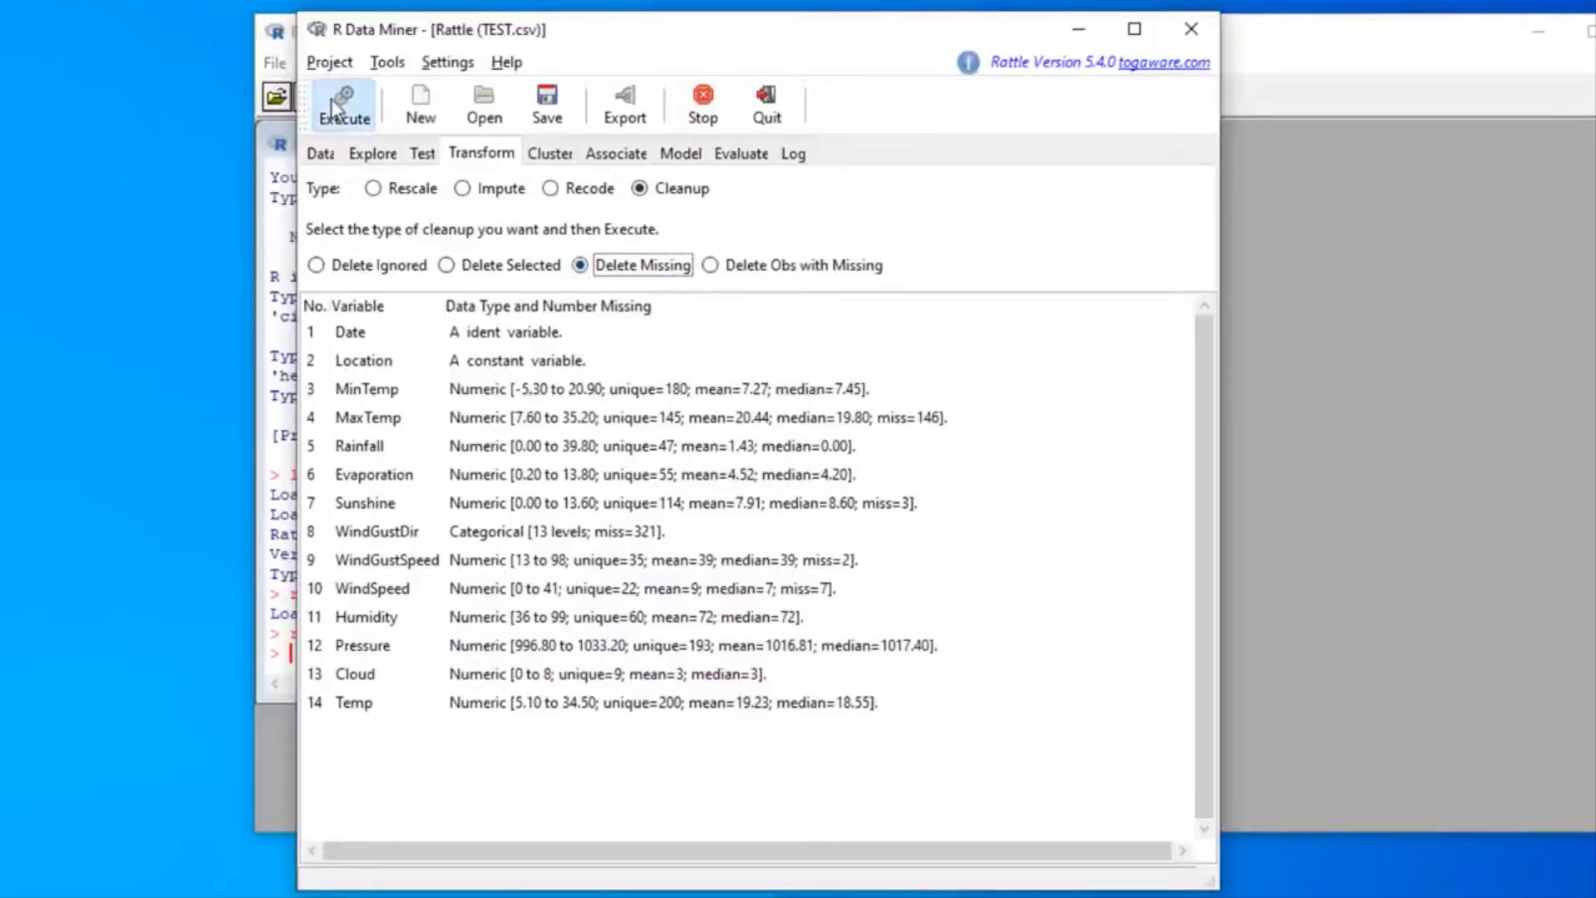
drag(305, 123, 836, 181)
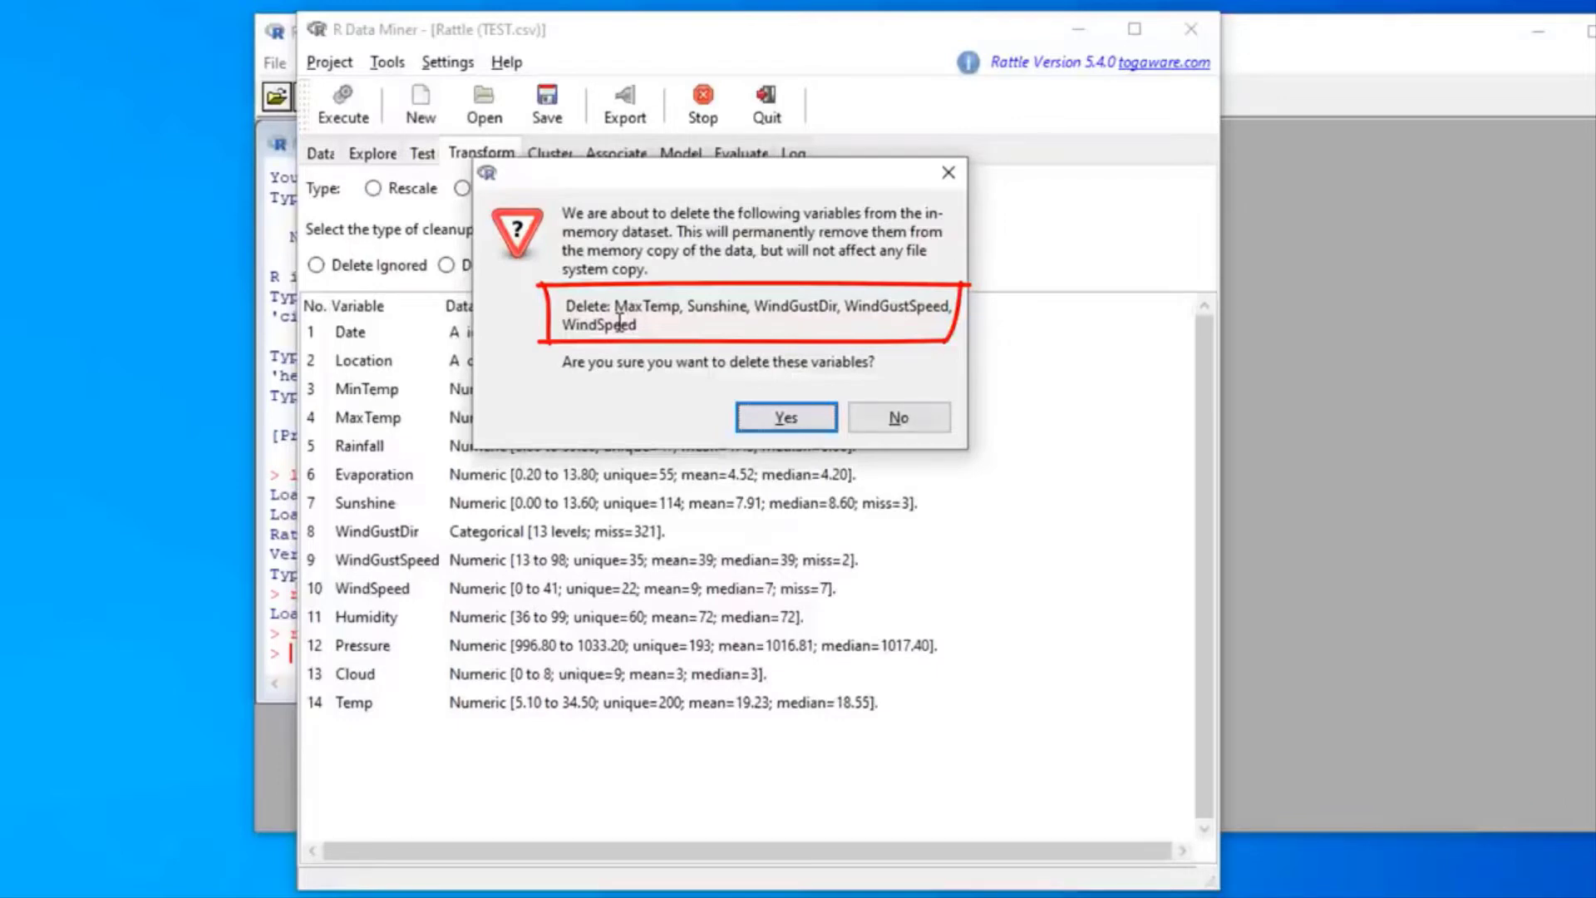
click(910, 417)
Step: Run the Delete Obs with Missing cleanup to remove all observations that contain missing values
click(751, 268)
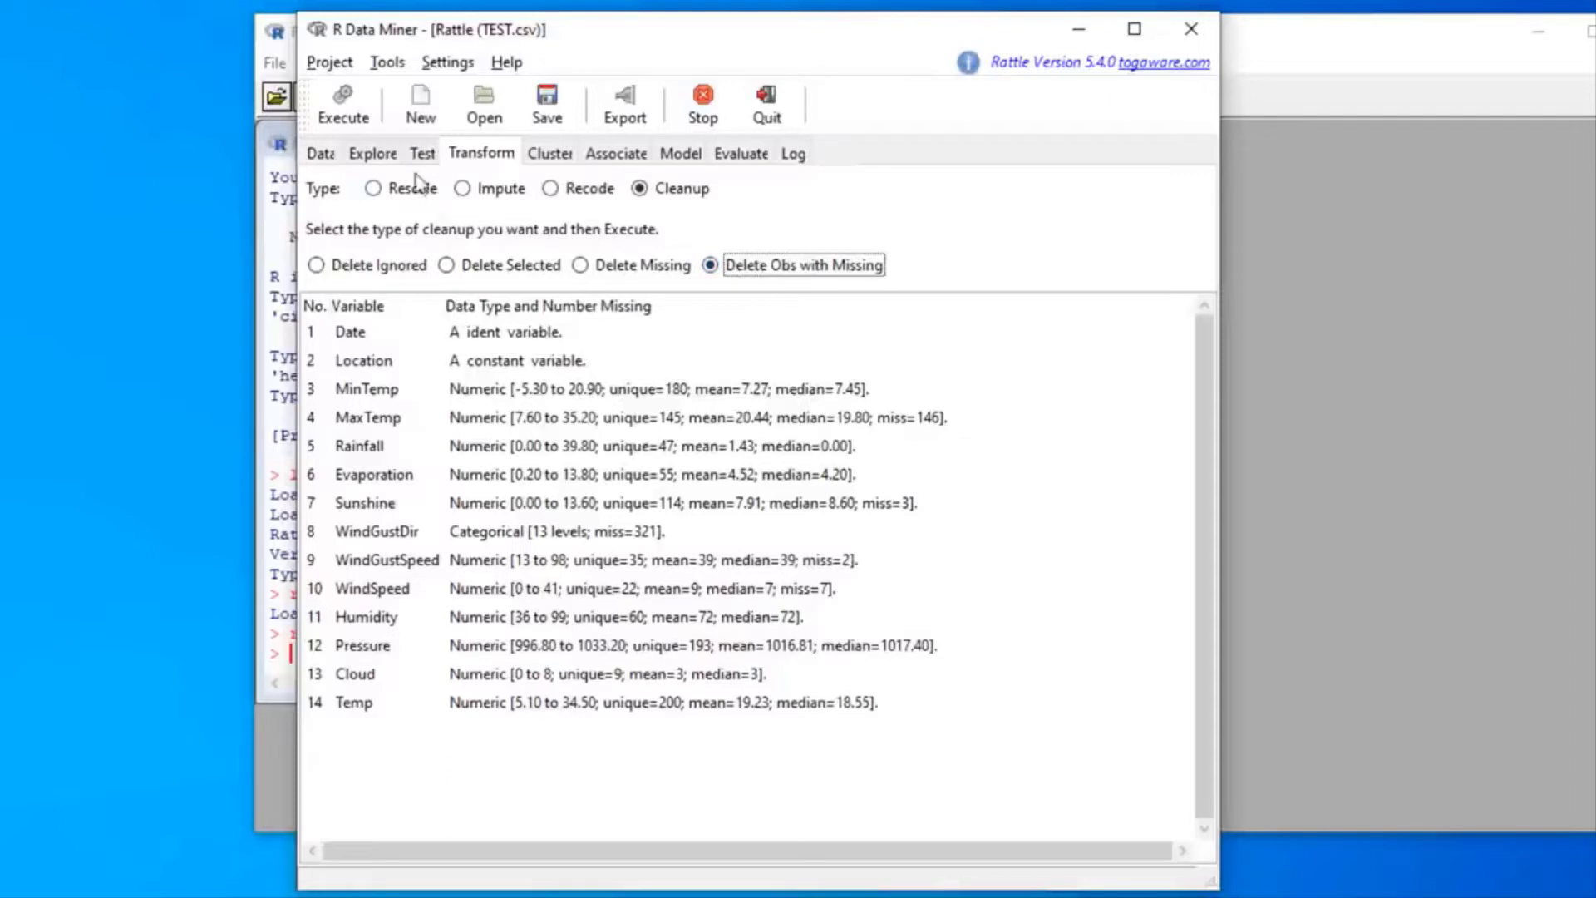
click(344, 112)
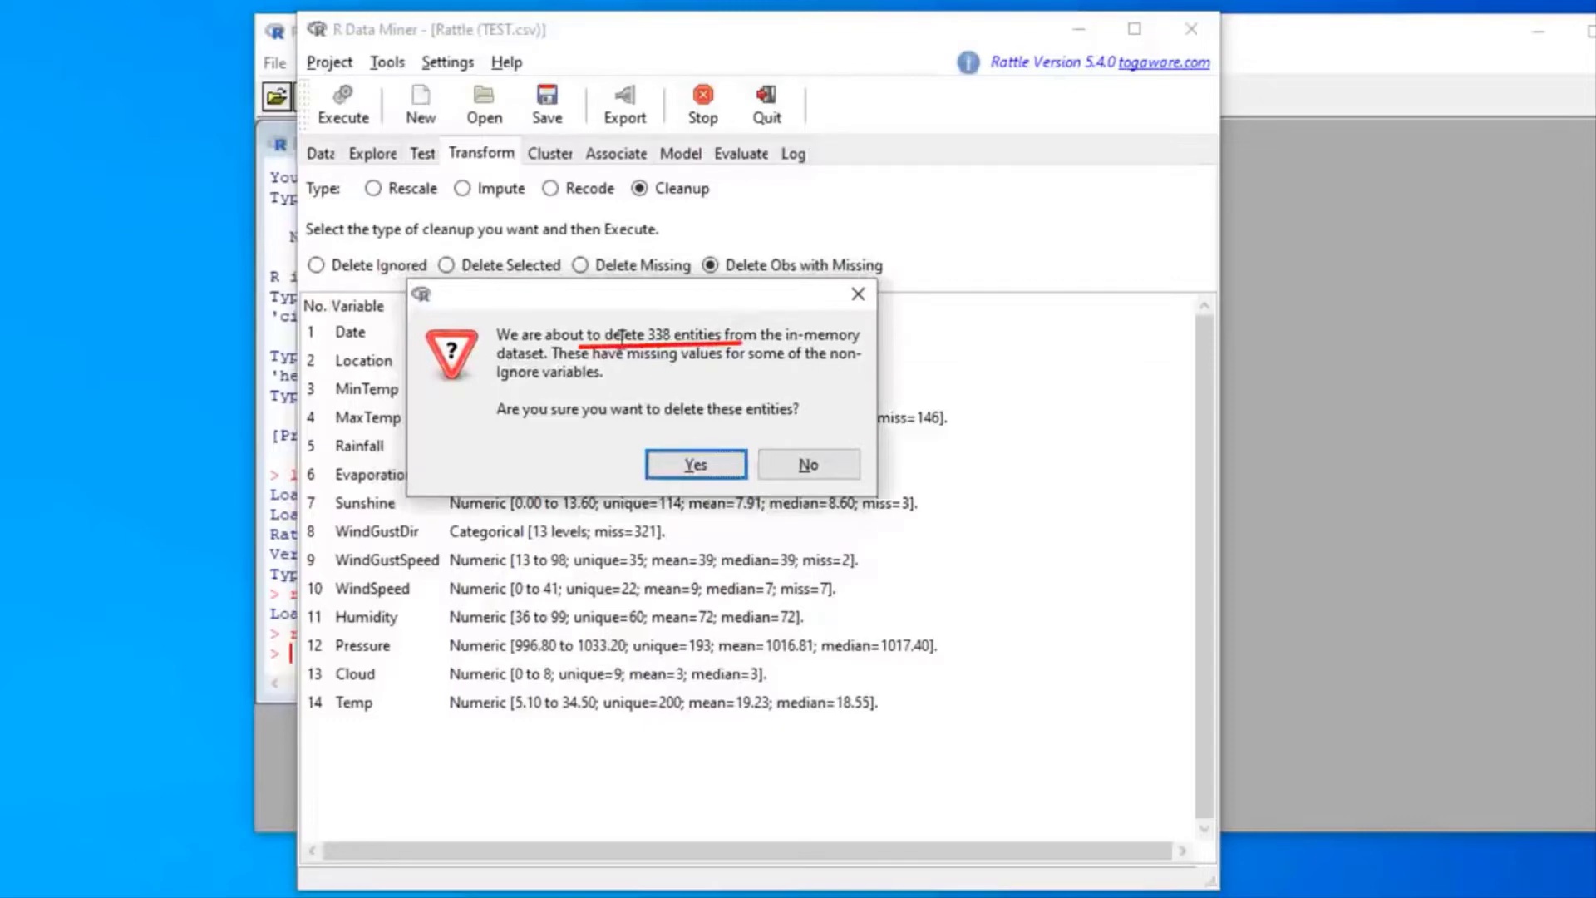
drag(645, 333, 724, 333)
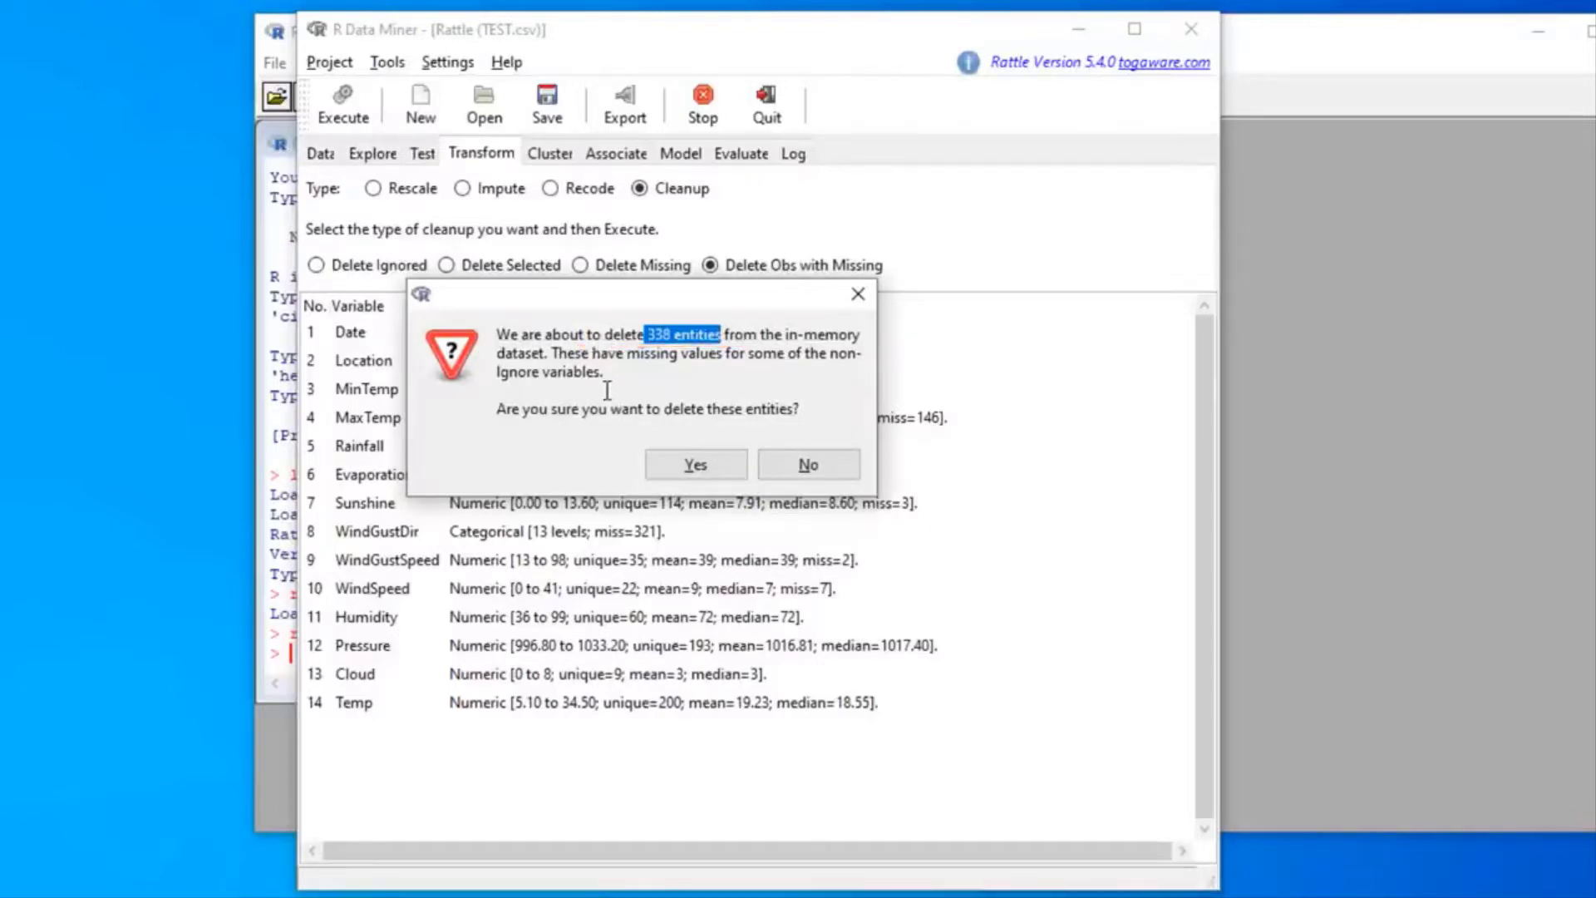
click(710, 466)
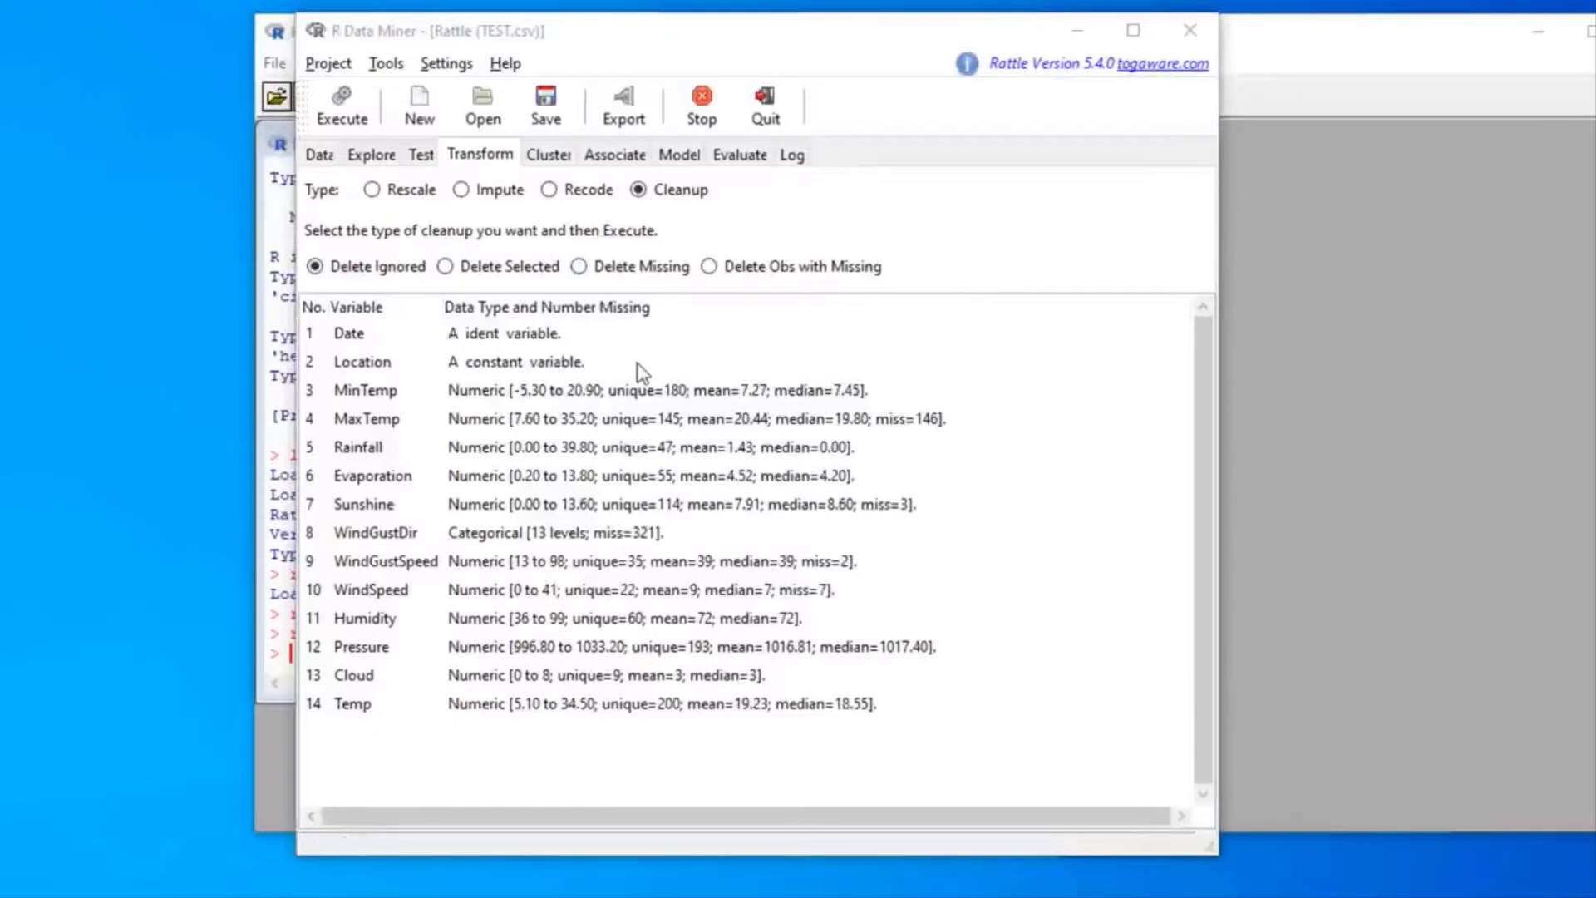
Step: Run the Delete Missing cleanup to remove MaxTemp, Sunshine, WindGustDir, WindGustSpeed and WindSpeed from the TEST.csv dataset
click(618, 268)
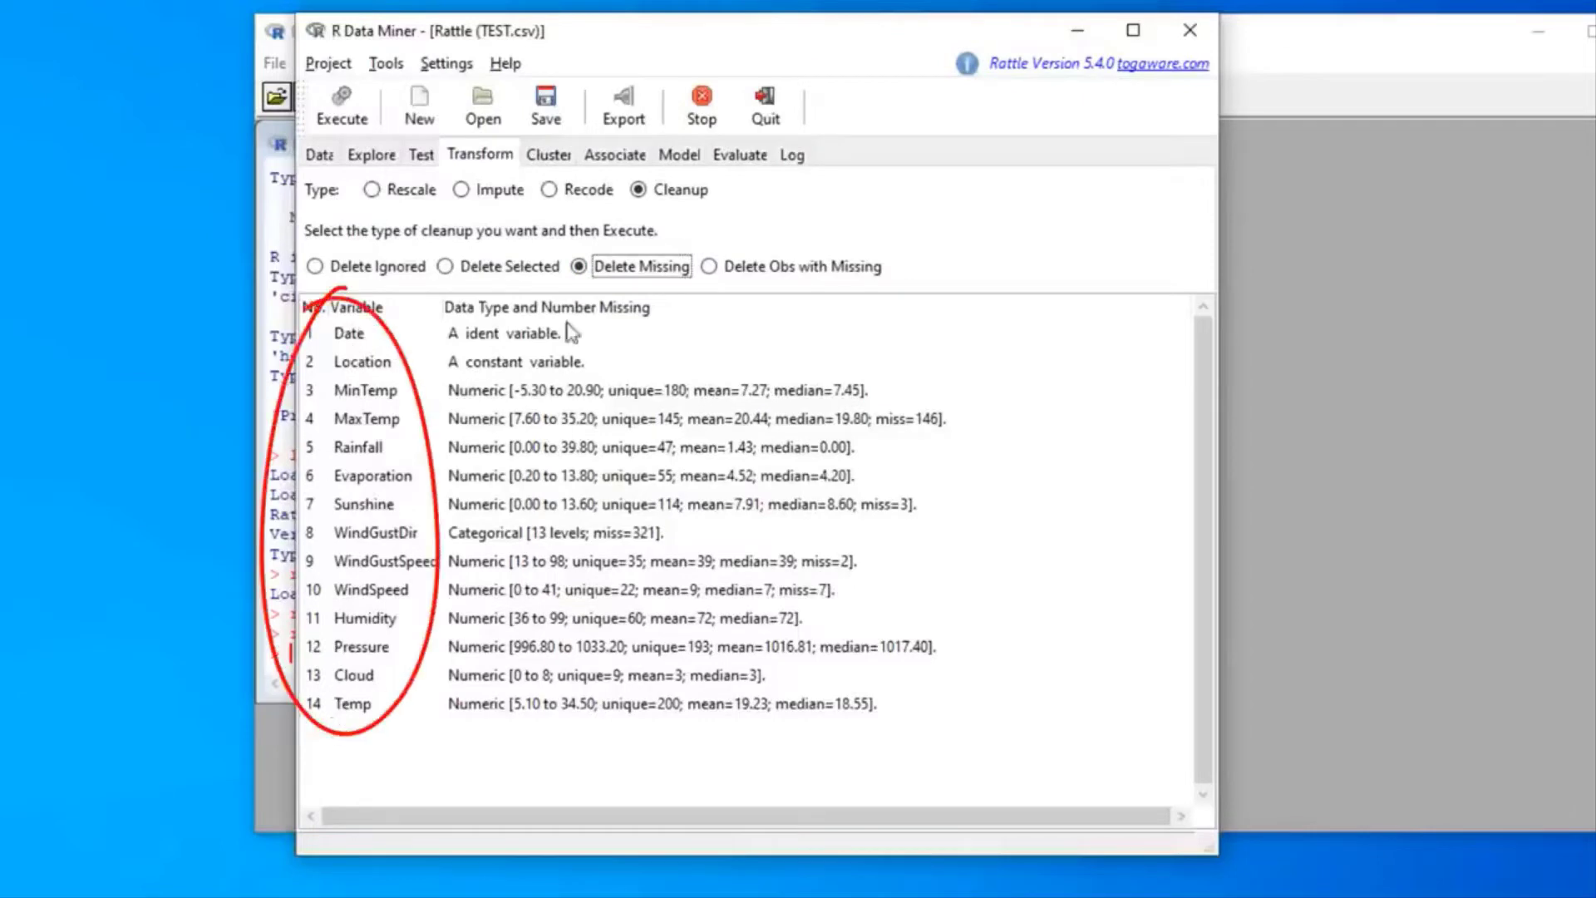
click(350, 105)
drag(170, 2, 838, 204)
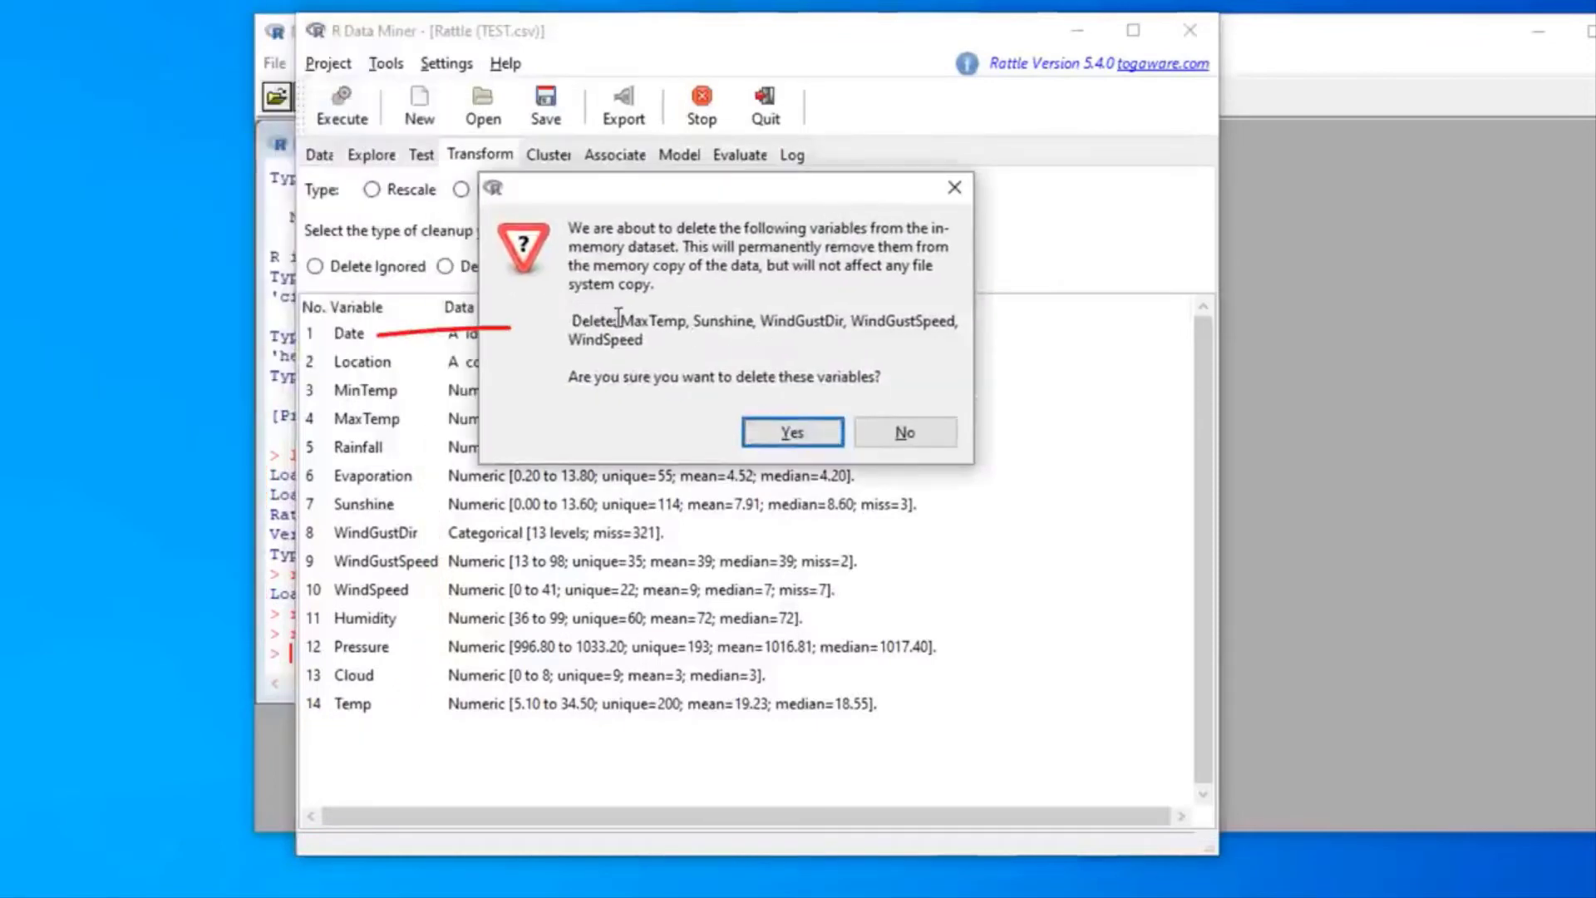
drag(617, 321, 658, 338)
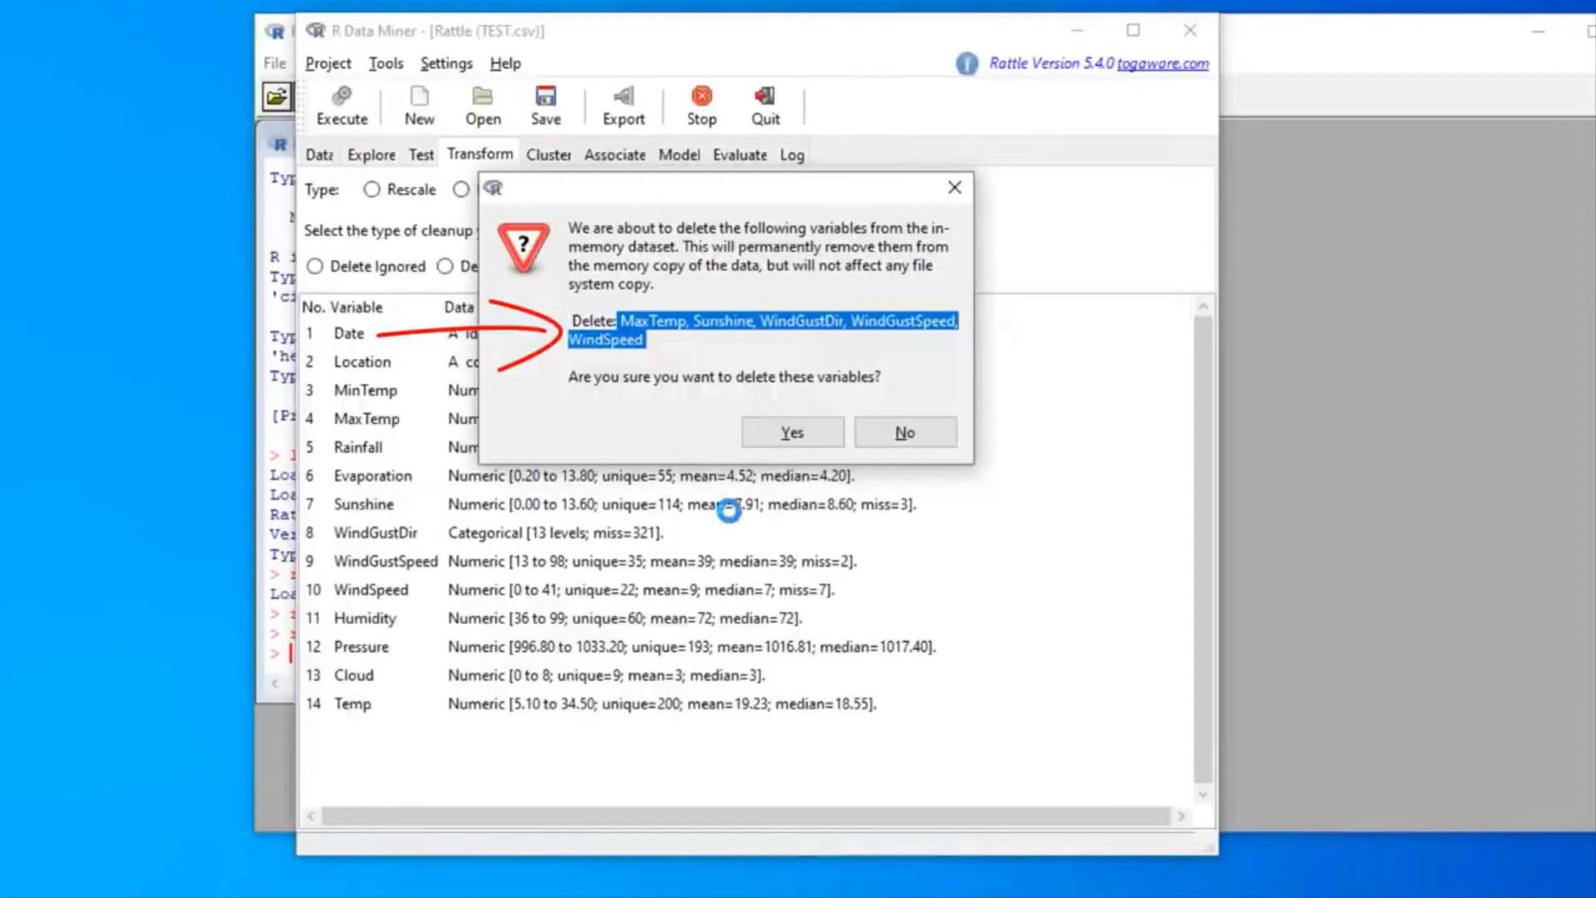
click(806, 435)
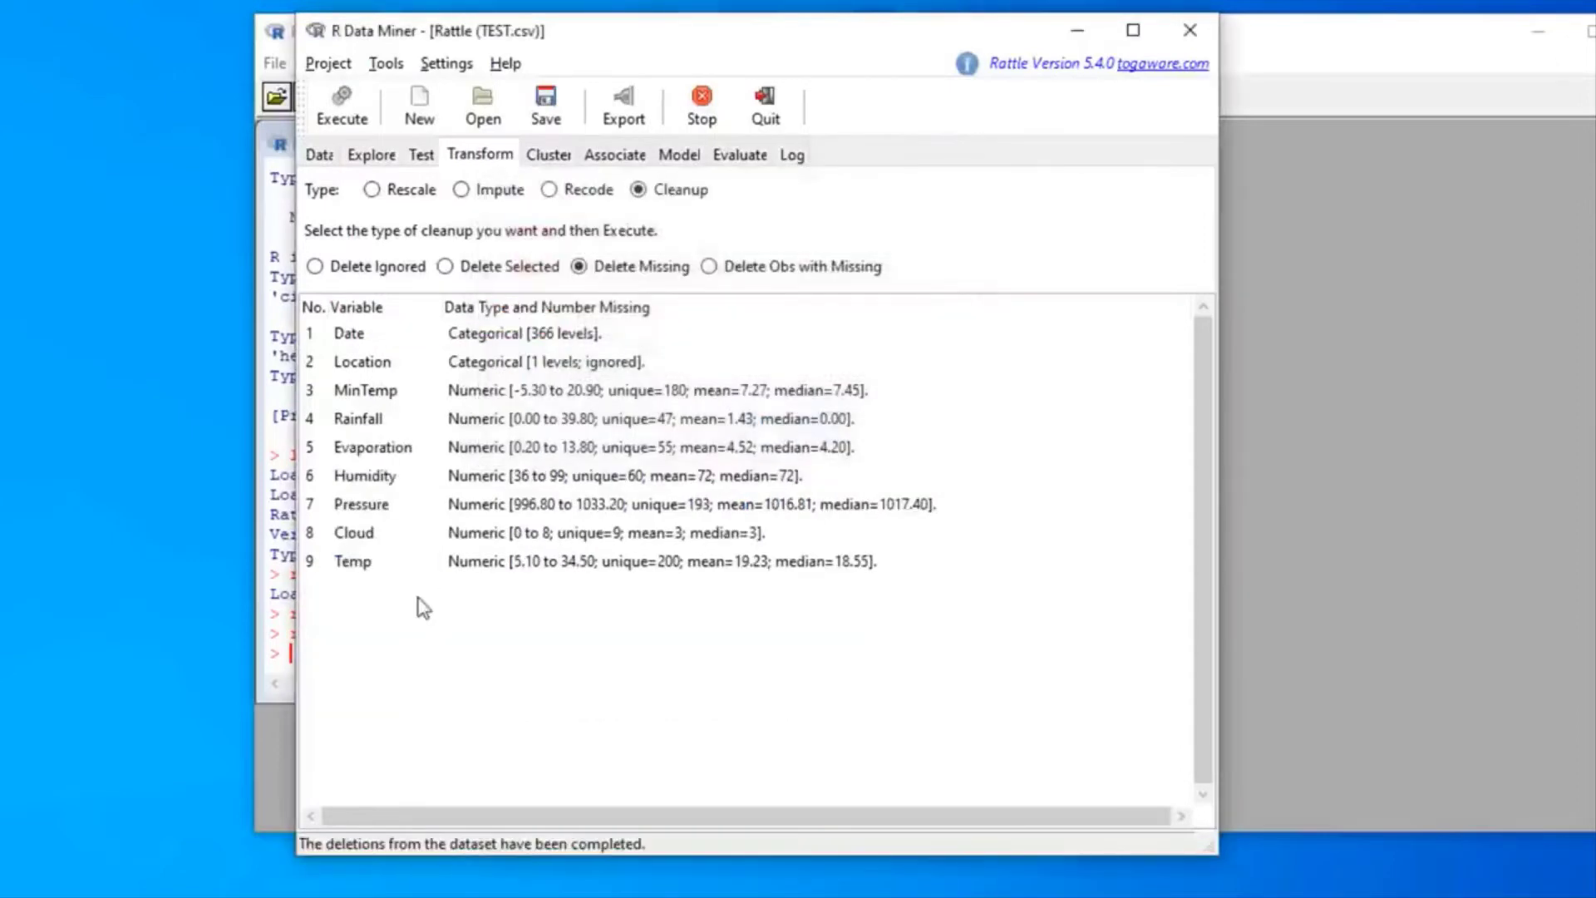
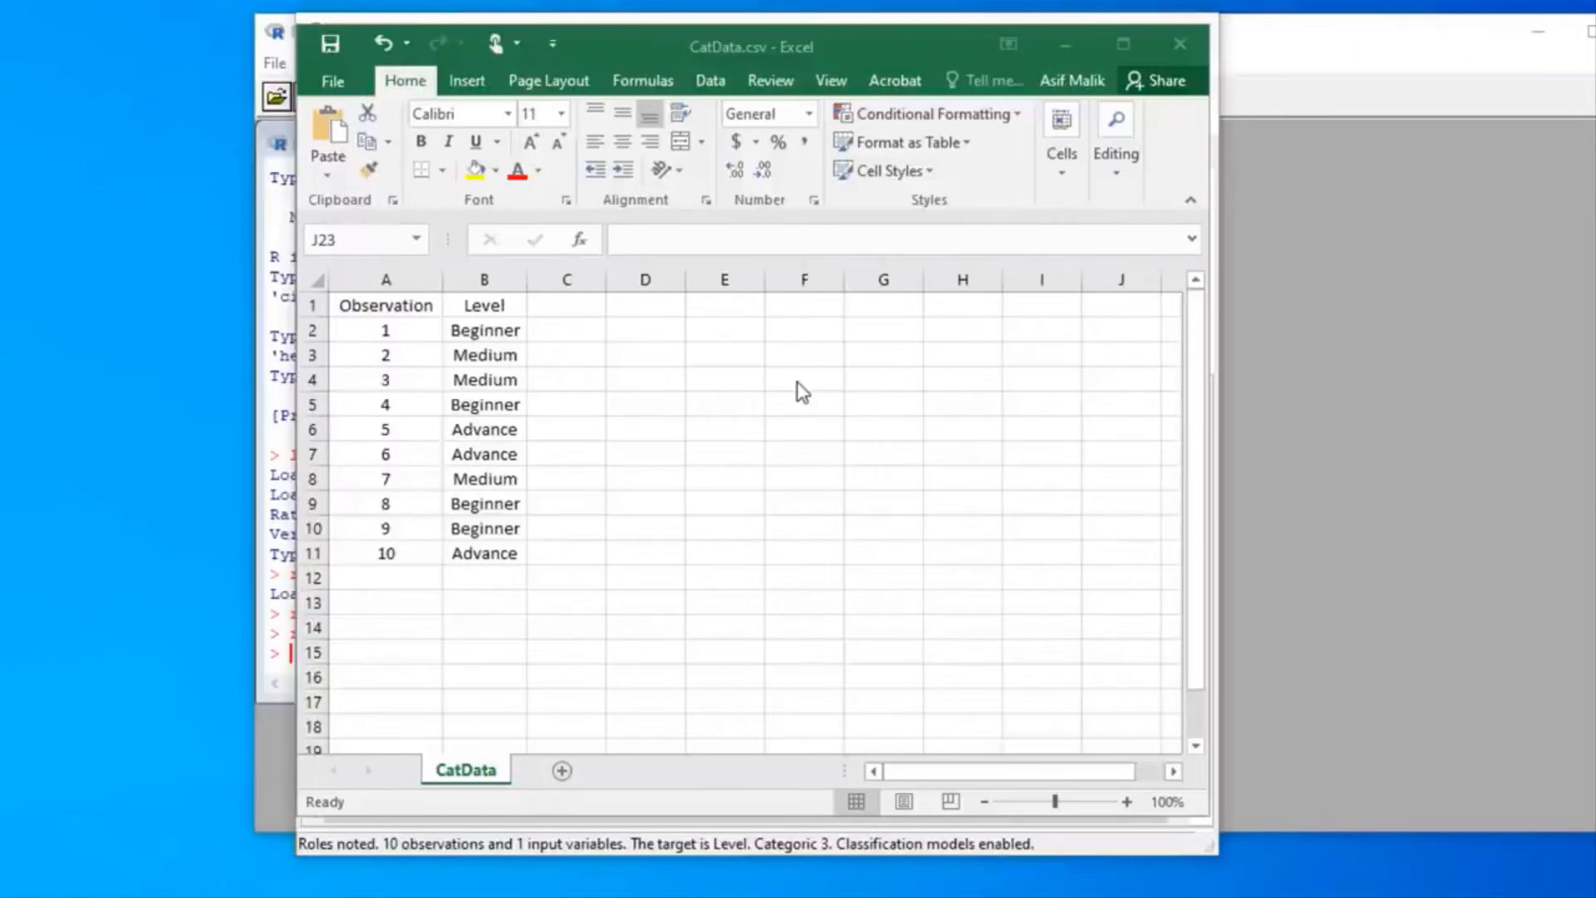
Step: Close the CatData.csv workbook in Excel and return to the Rattle data view
click(1174, 33)
click(834, 489)
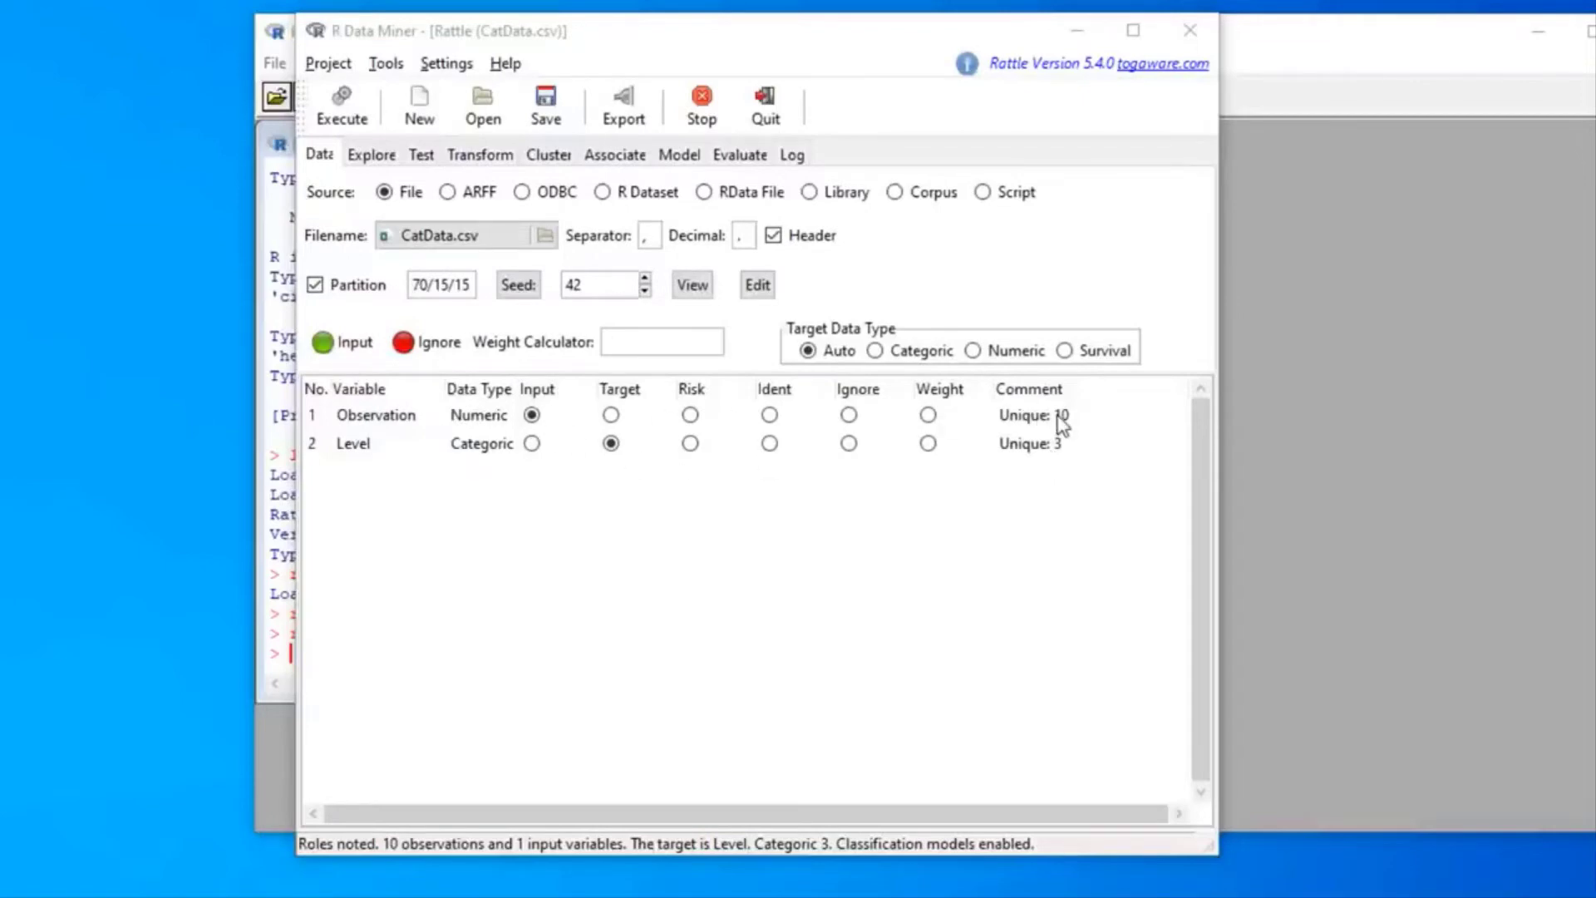
Step: Recode the categorical Level variable of CatData.csv into indicator variables and execute the transformation
click(470, 159)
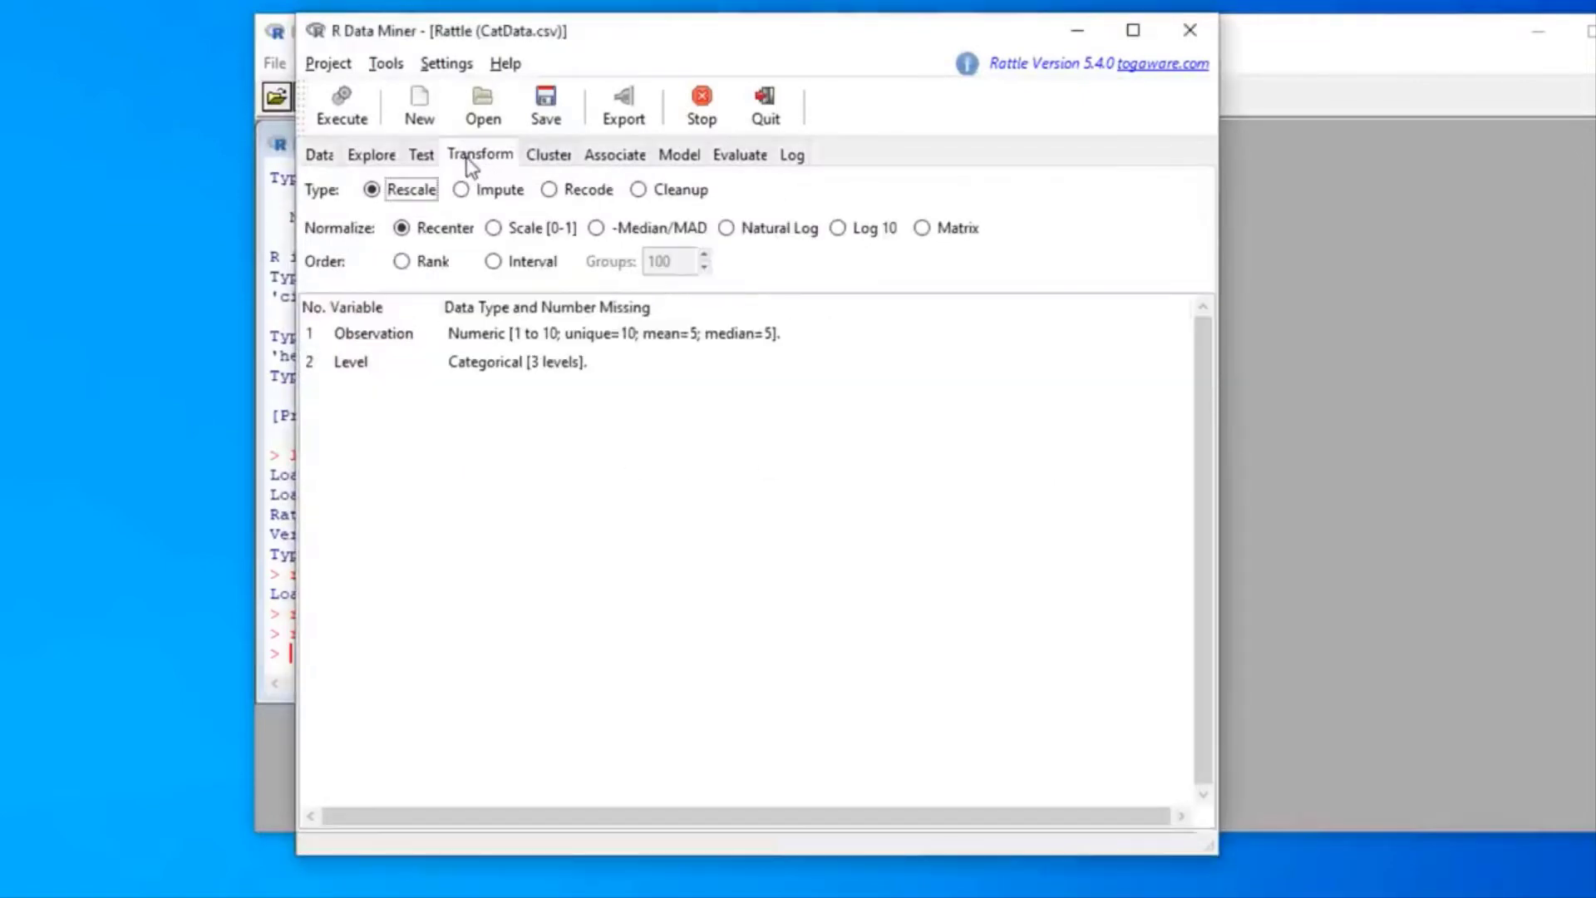
click(550, 190)
click(348, 275)
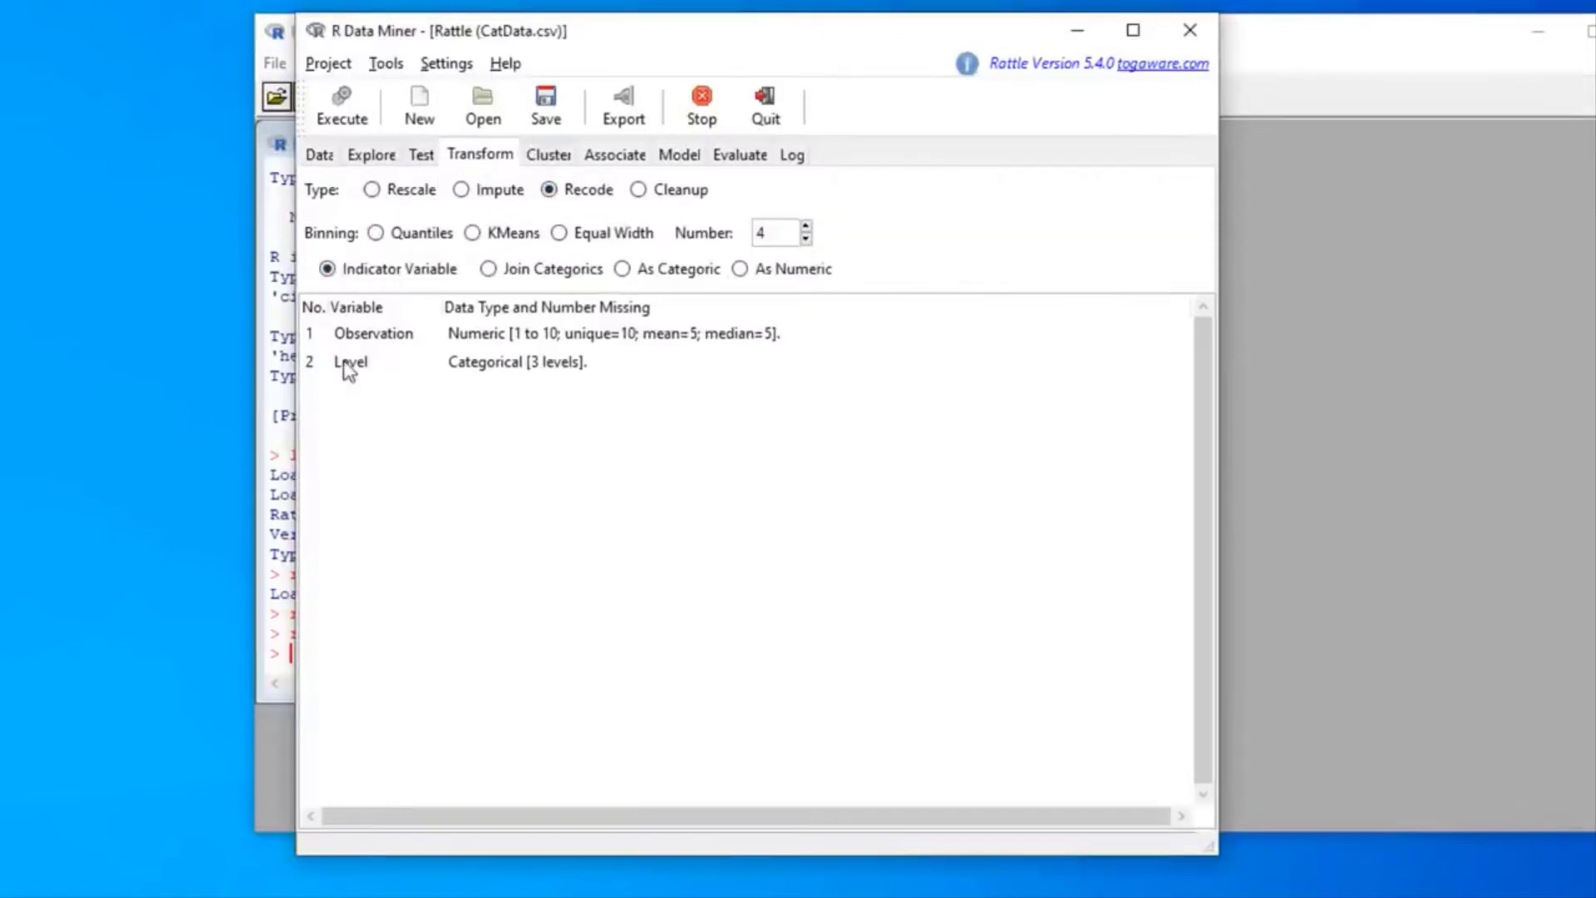
click(494, 372)
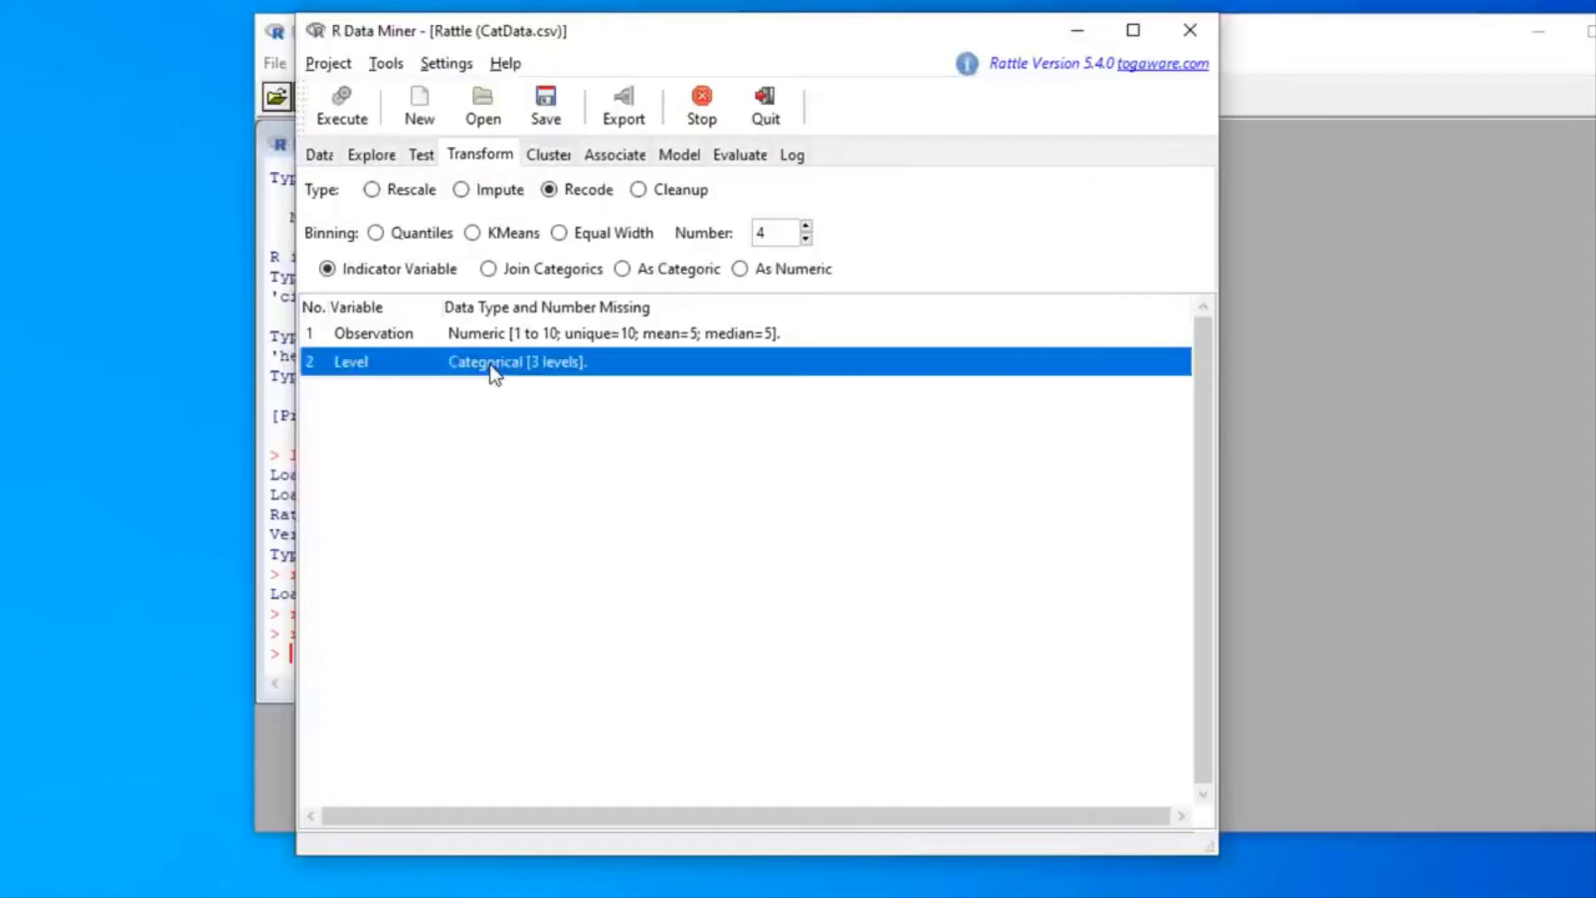
click(339, 120)
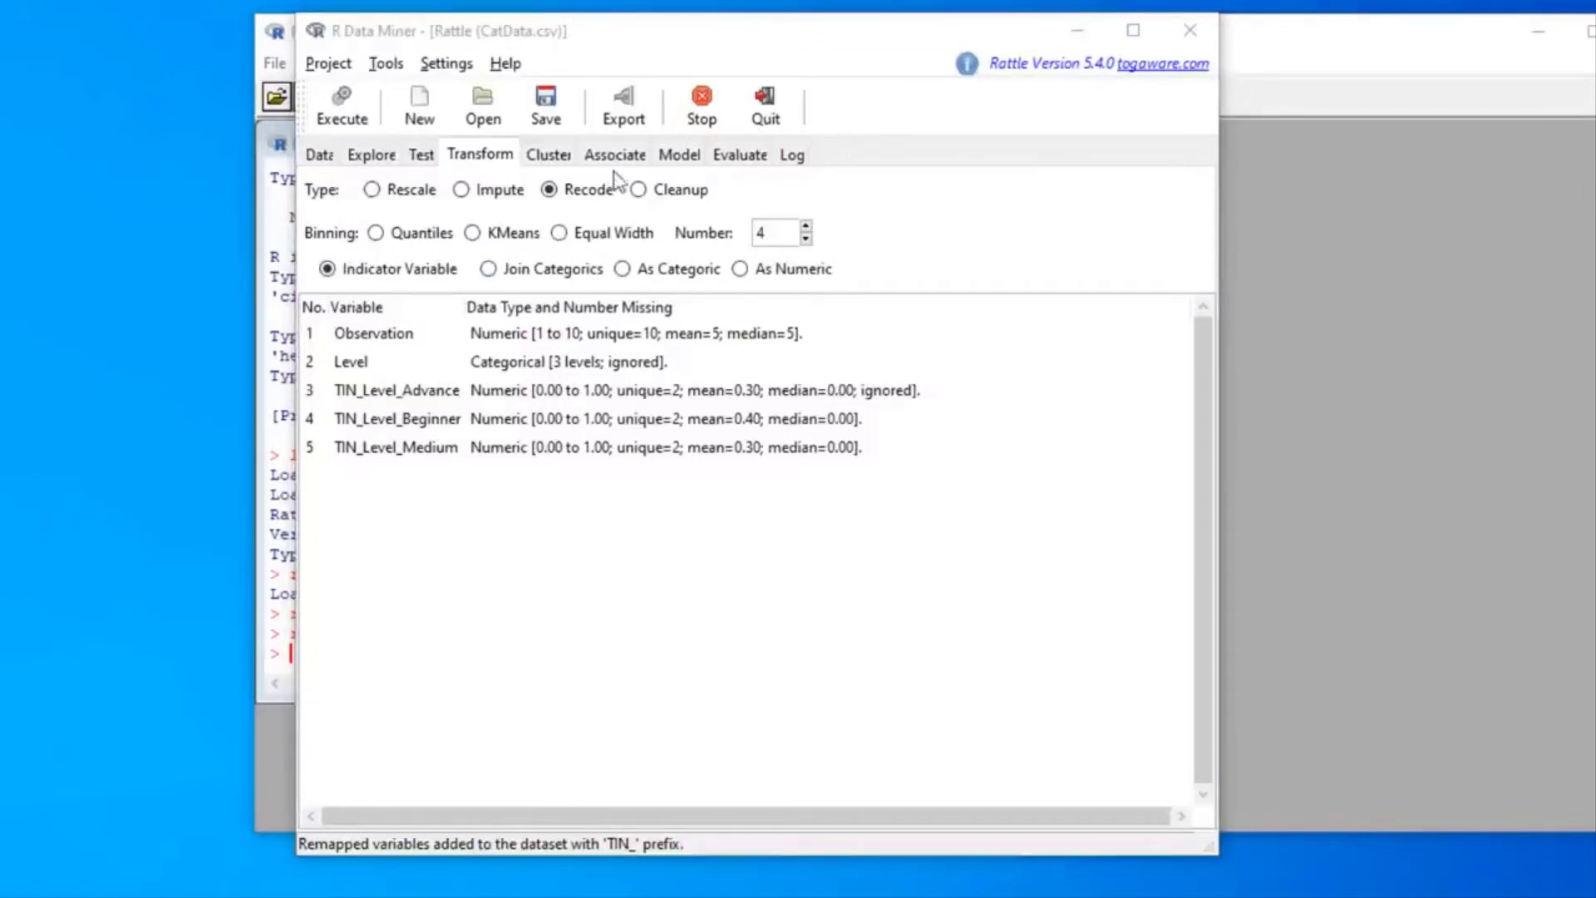
Step: Export the transformed dataset as CatData_sample.csv to the Documents folder, replacing the existing file
click(624, 116)
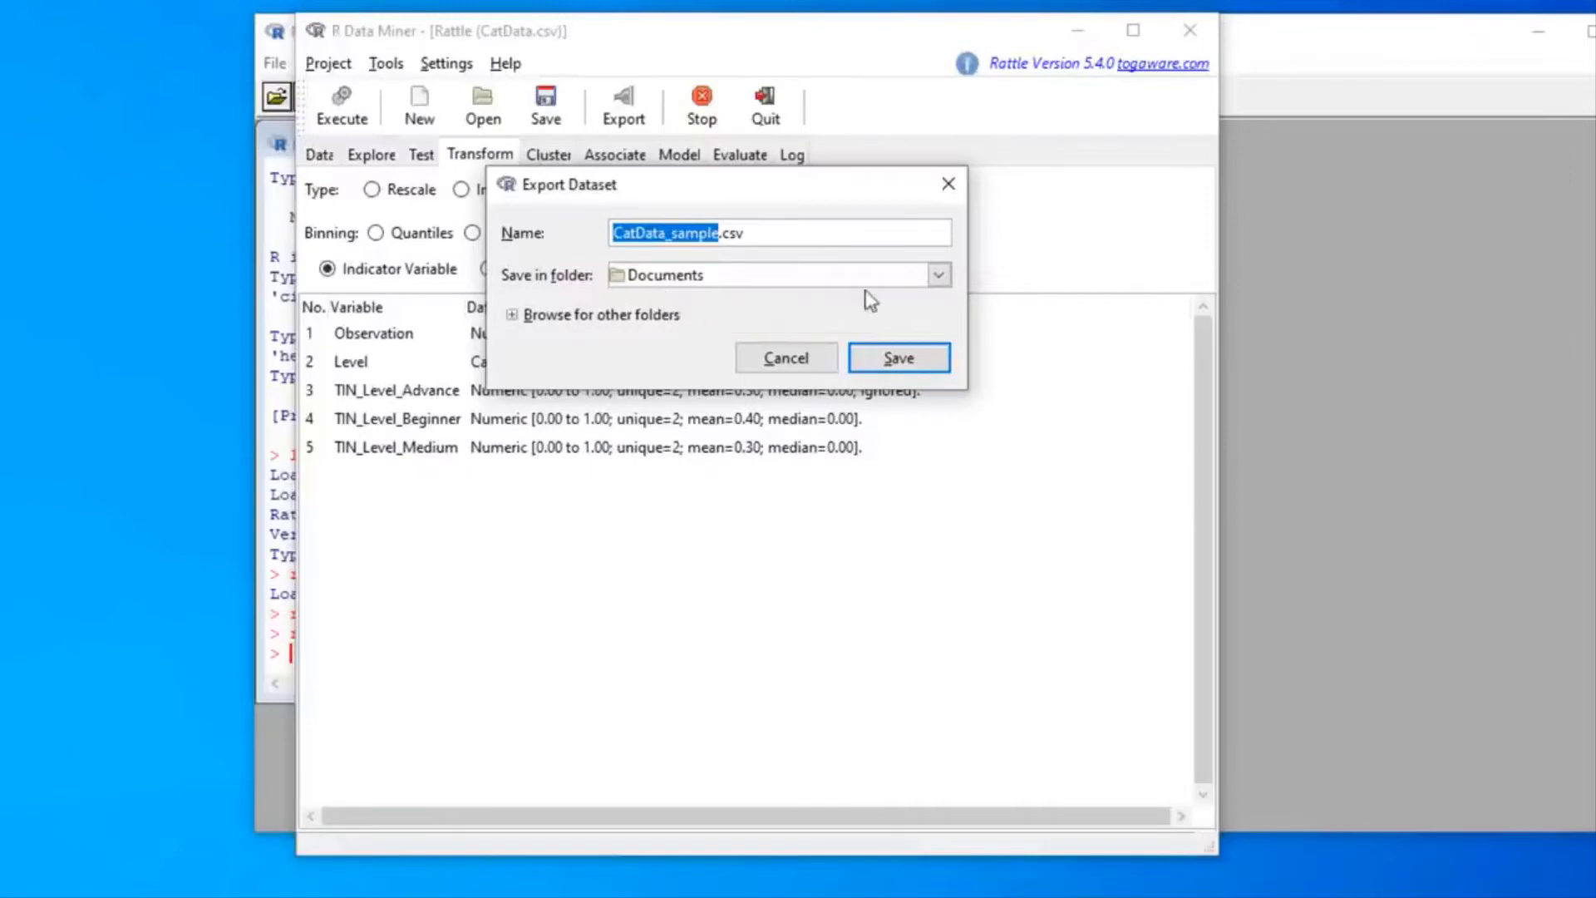
click(935, 277)
click(933, 282)
click(913, 364)
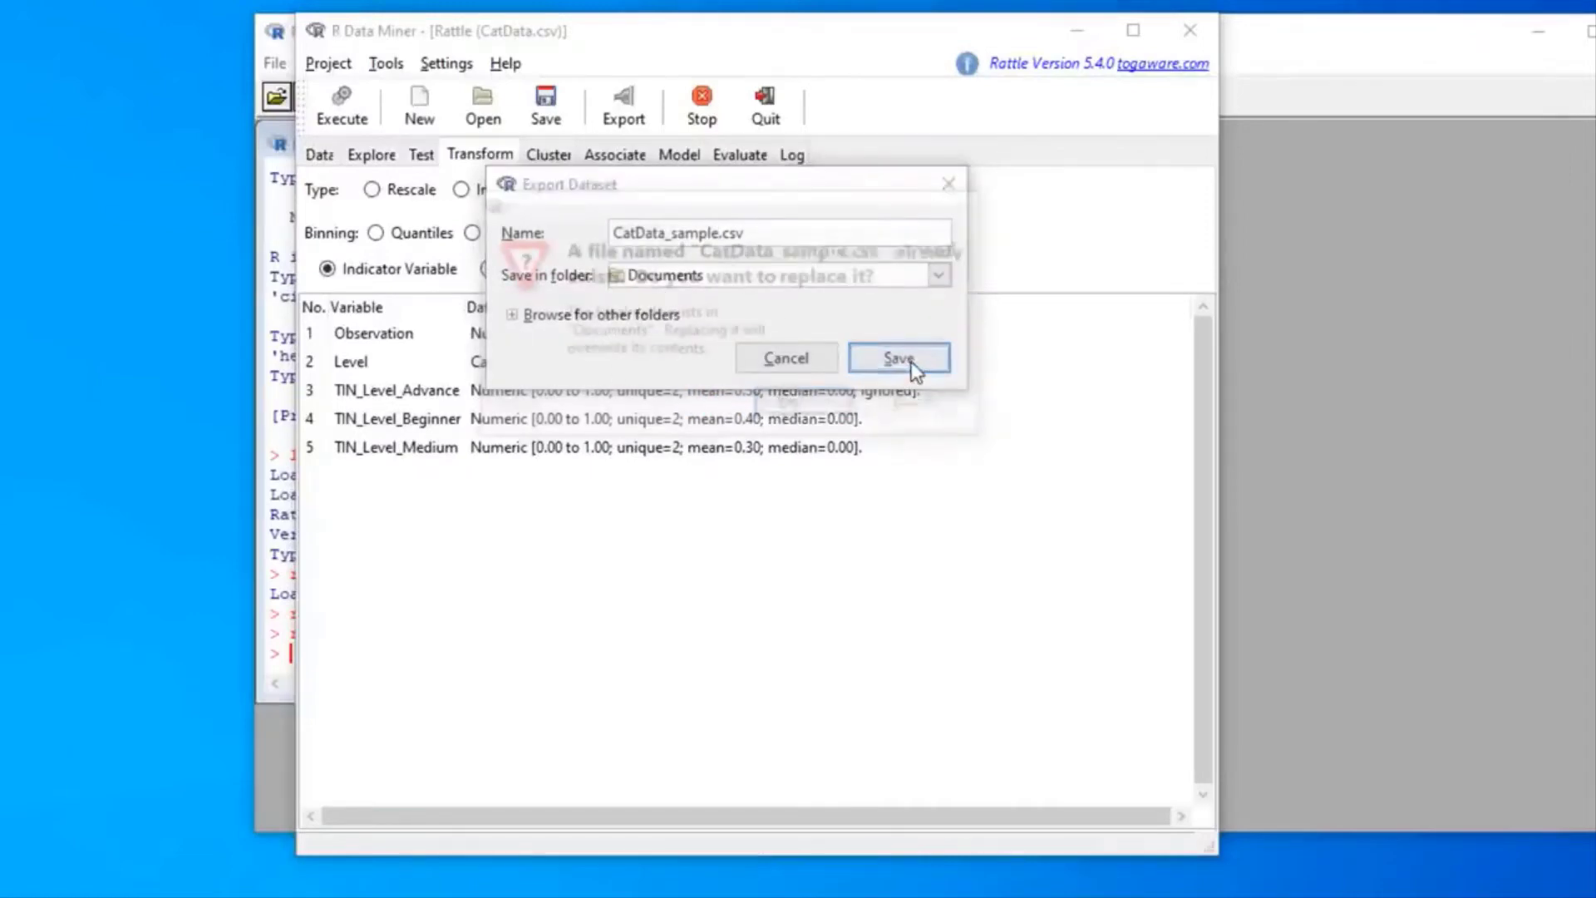
click(805, 402)
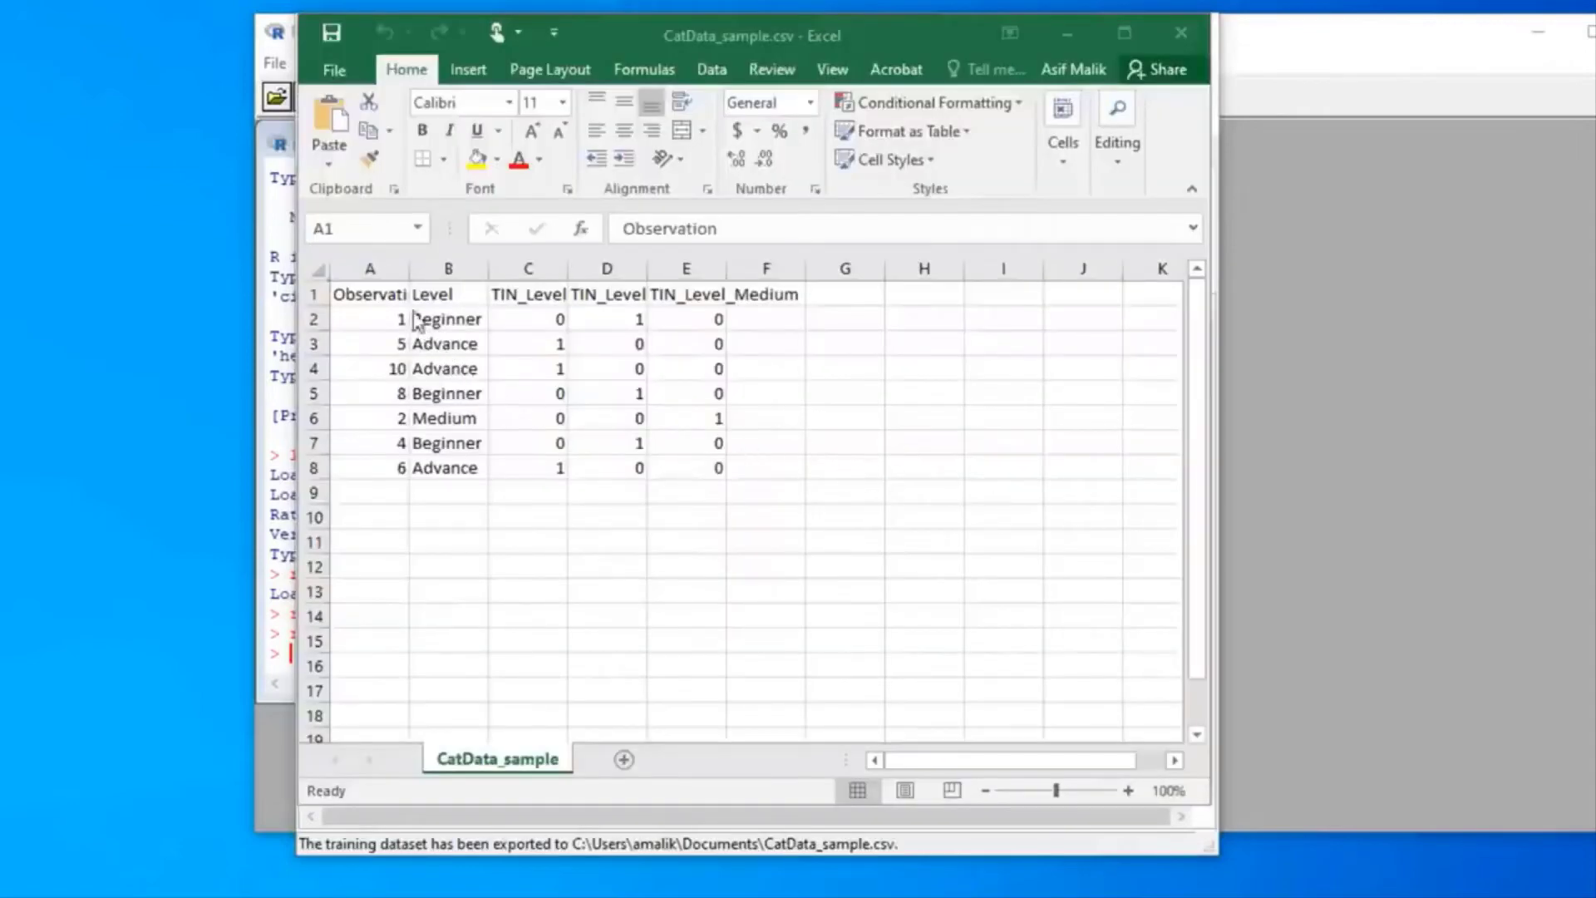
Step: In Excel, widen the Observation, TIN_Level_Advance, TIN_Level_Beginner and TIN_Level_Medium columns of CatData_sample.csv to fit their headers
click(411, 264)
drag(411, 264, 433, 264)
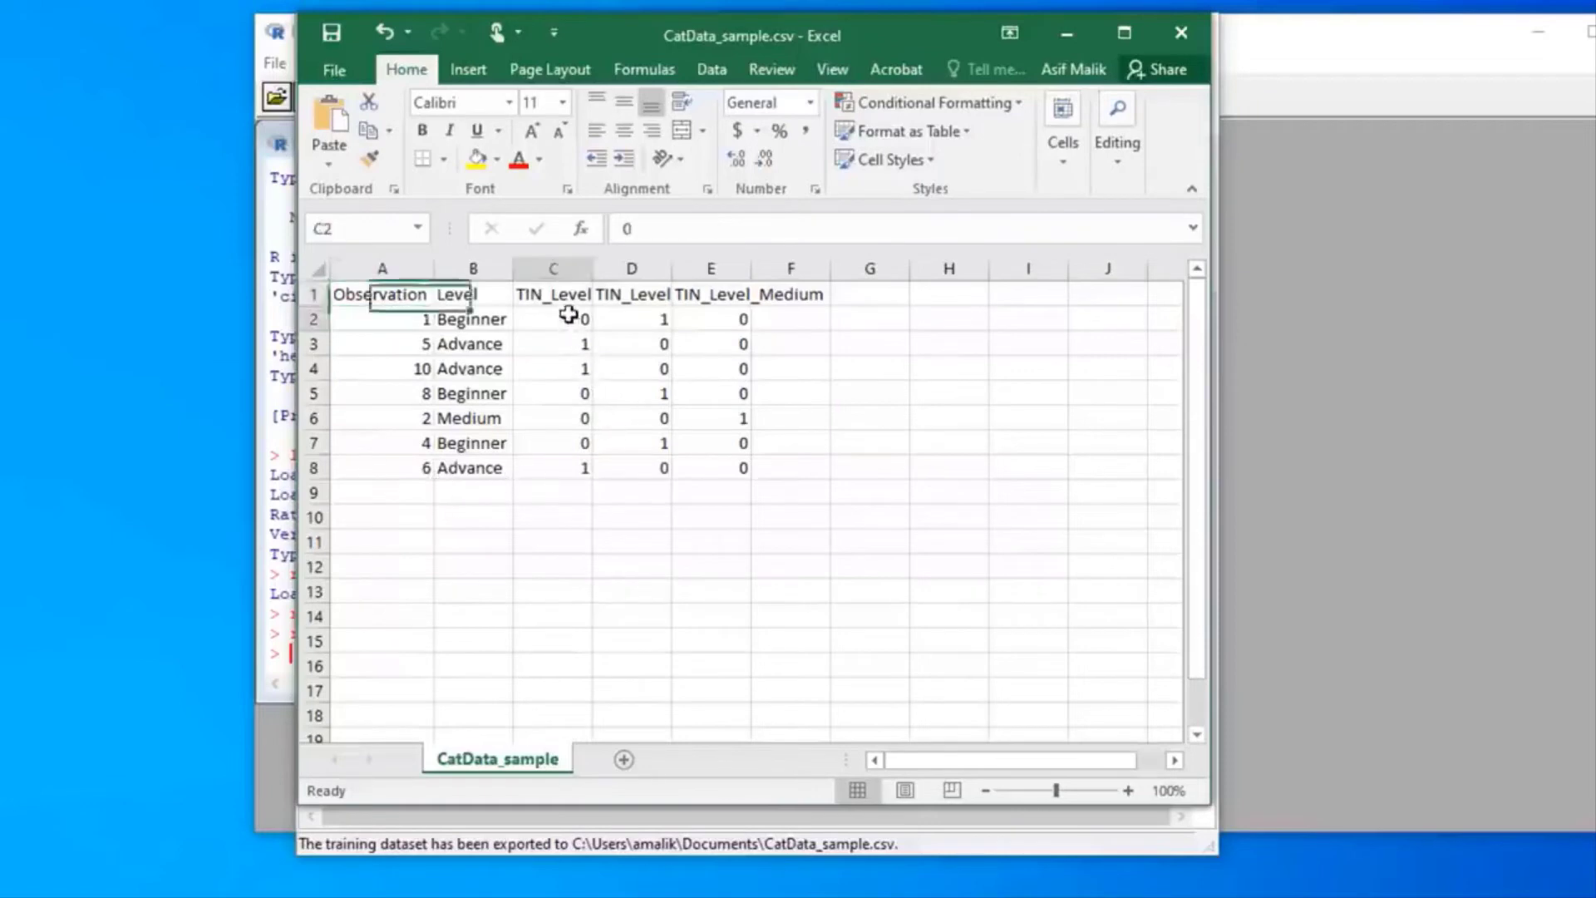
drag(572, 316, 731, 465)
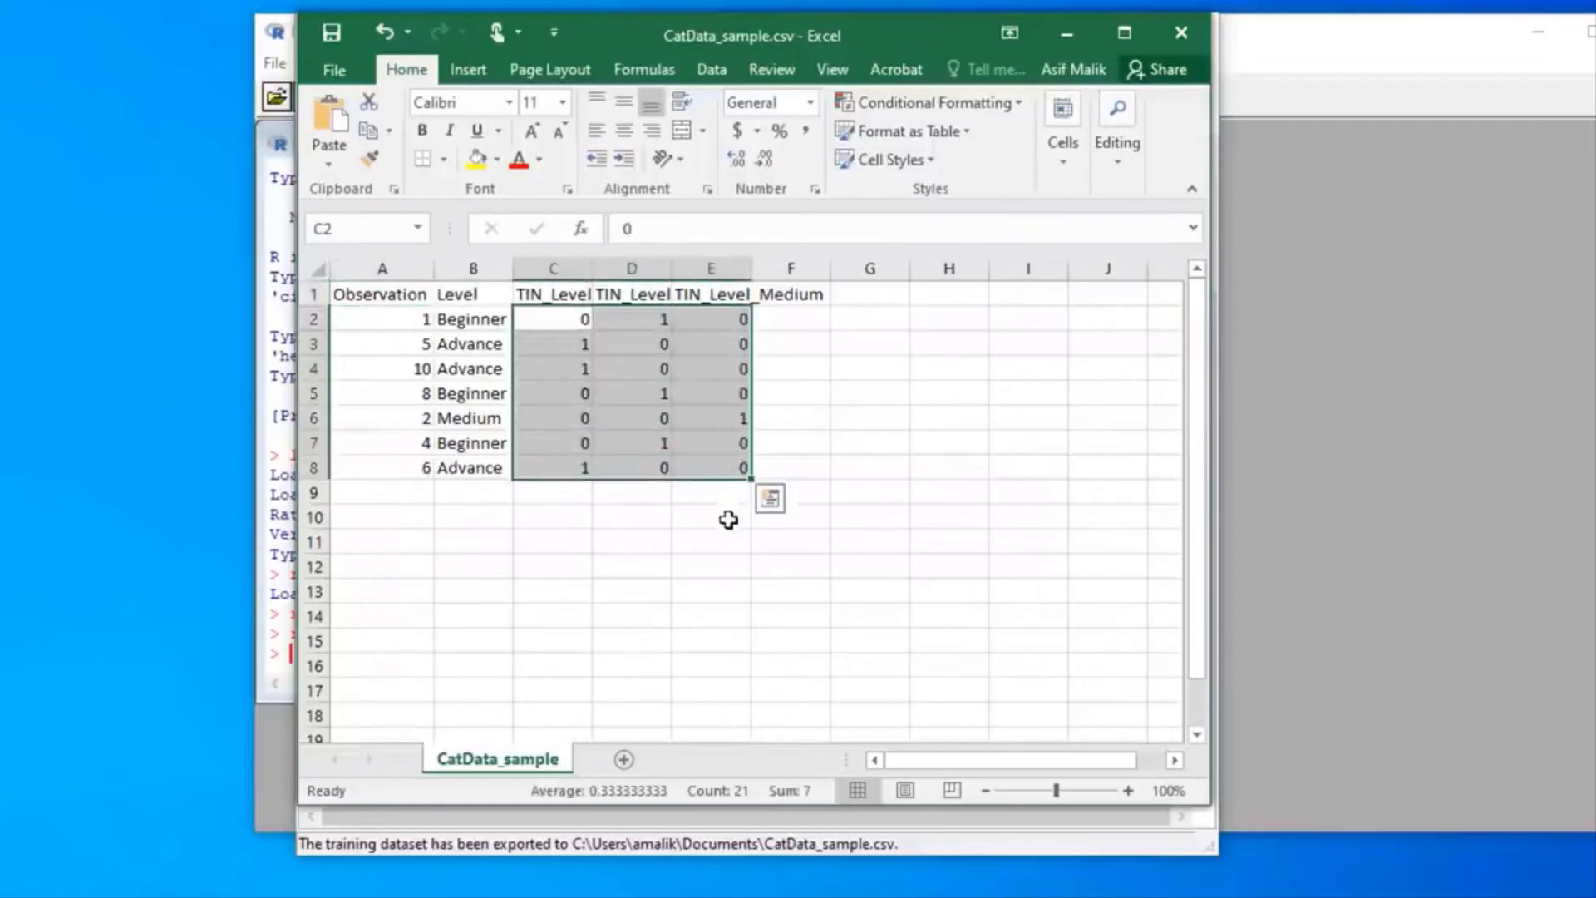
click(724, 566)
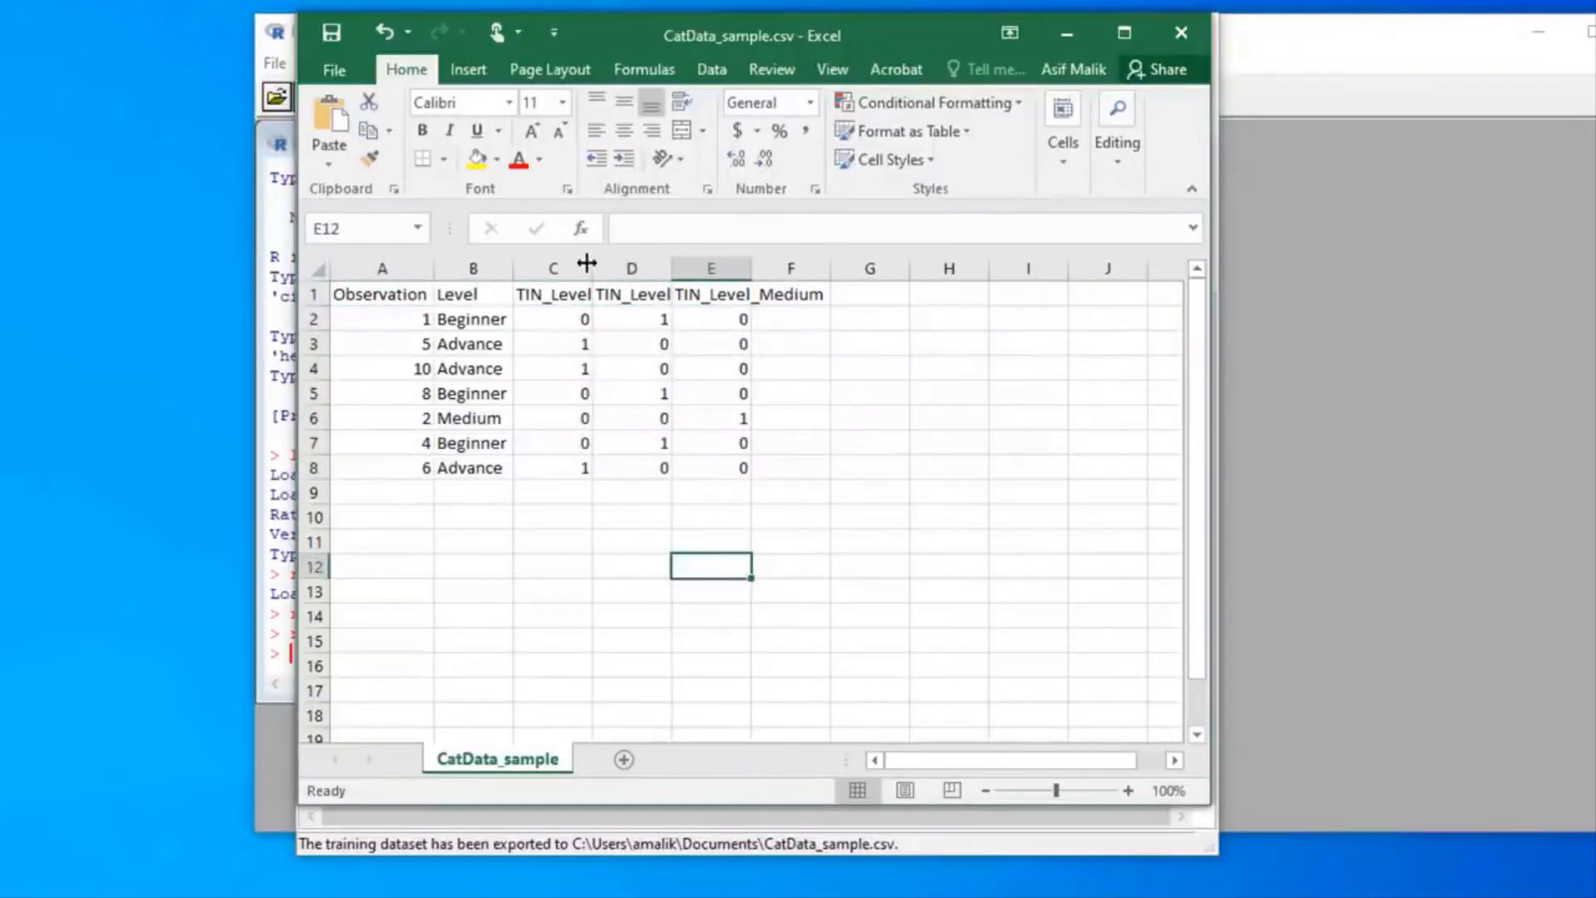
drag(592, 264, 664, 264)
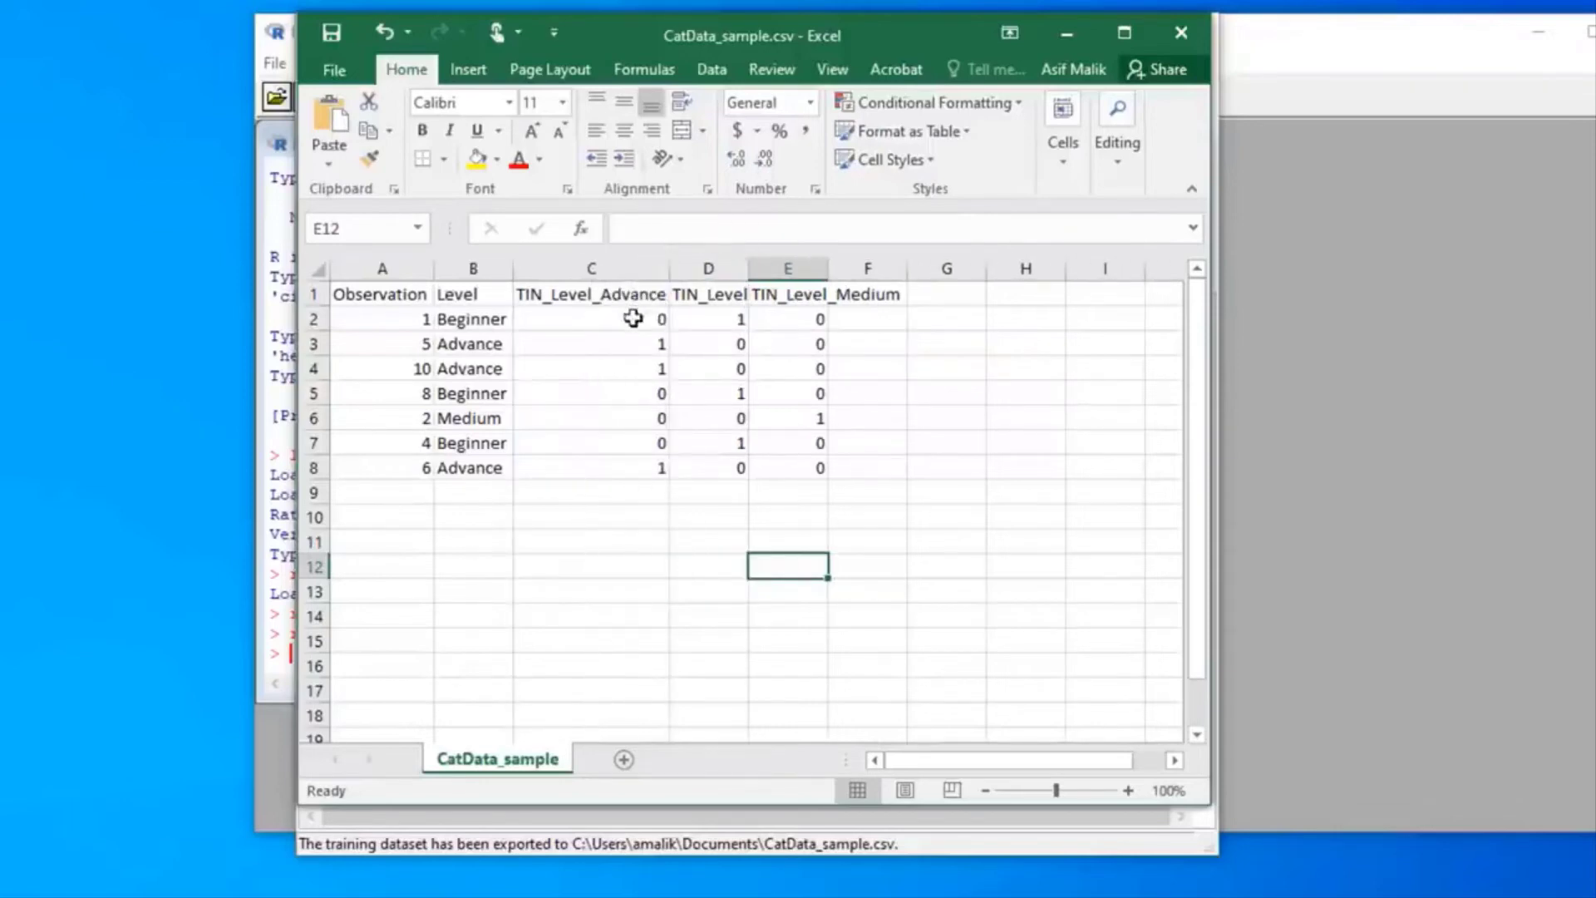
drag(749, 267, 986, 272)
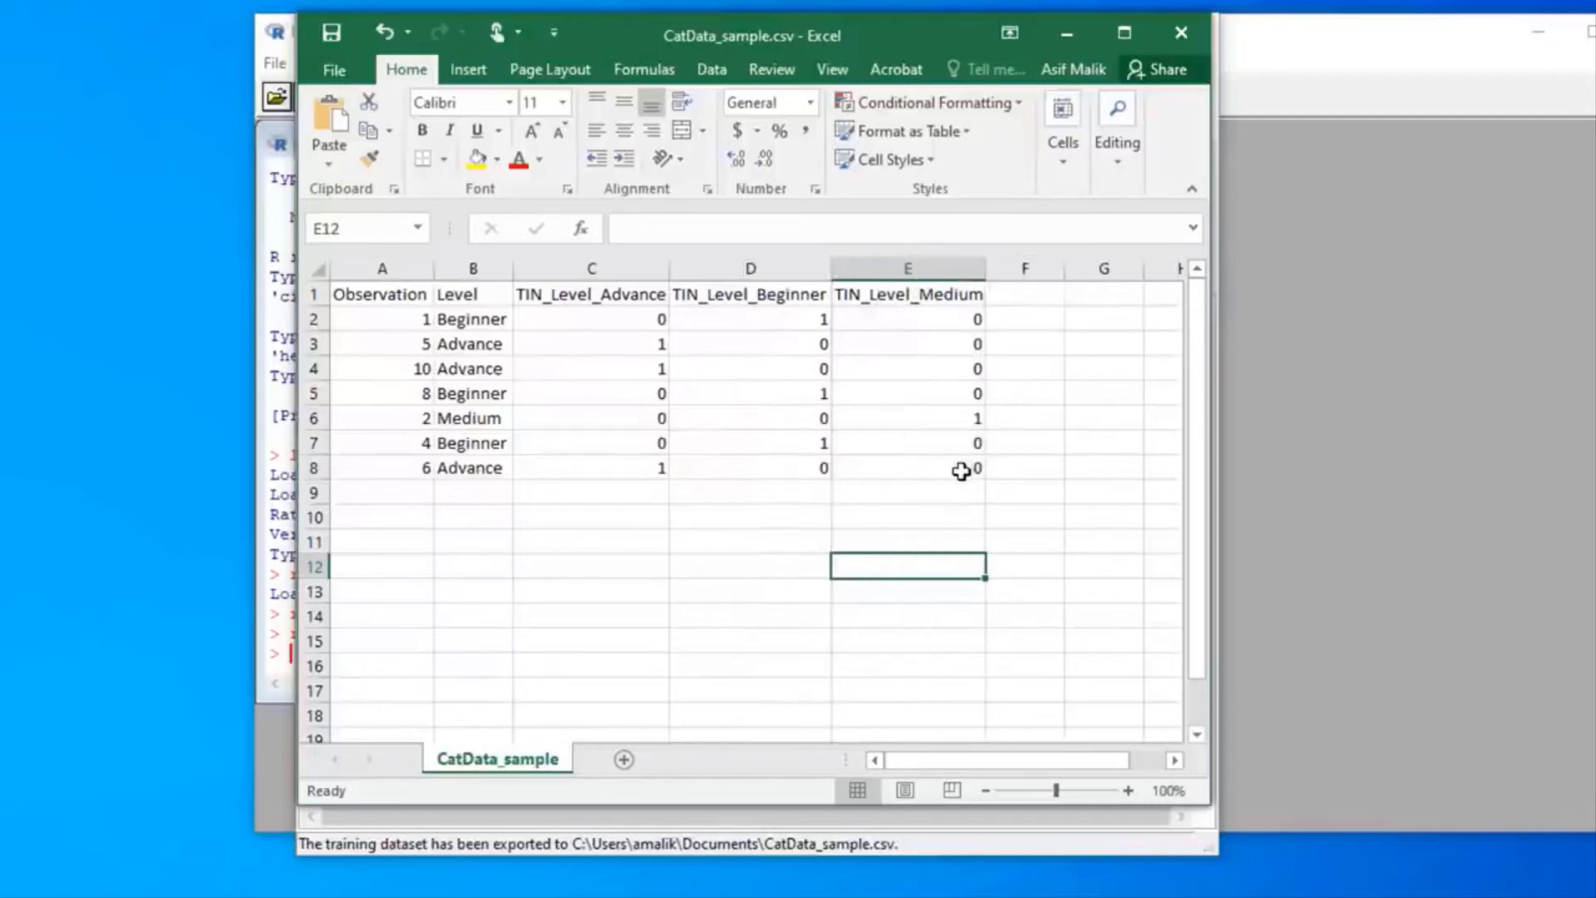
Step: Compare the three TIN_Level indicator values with the Level category in rows 2, 4 and 6
click(637, 319)
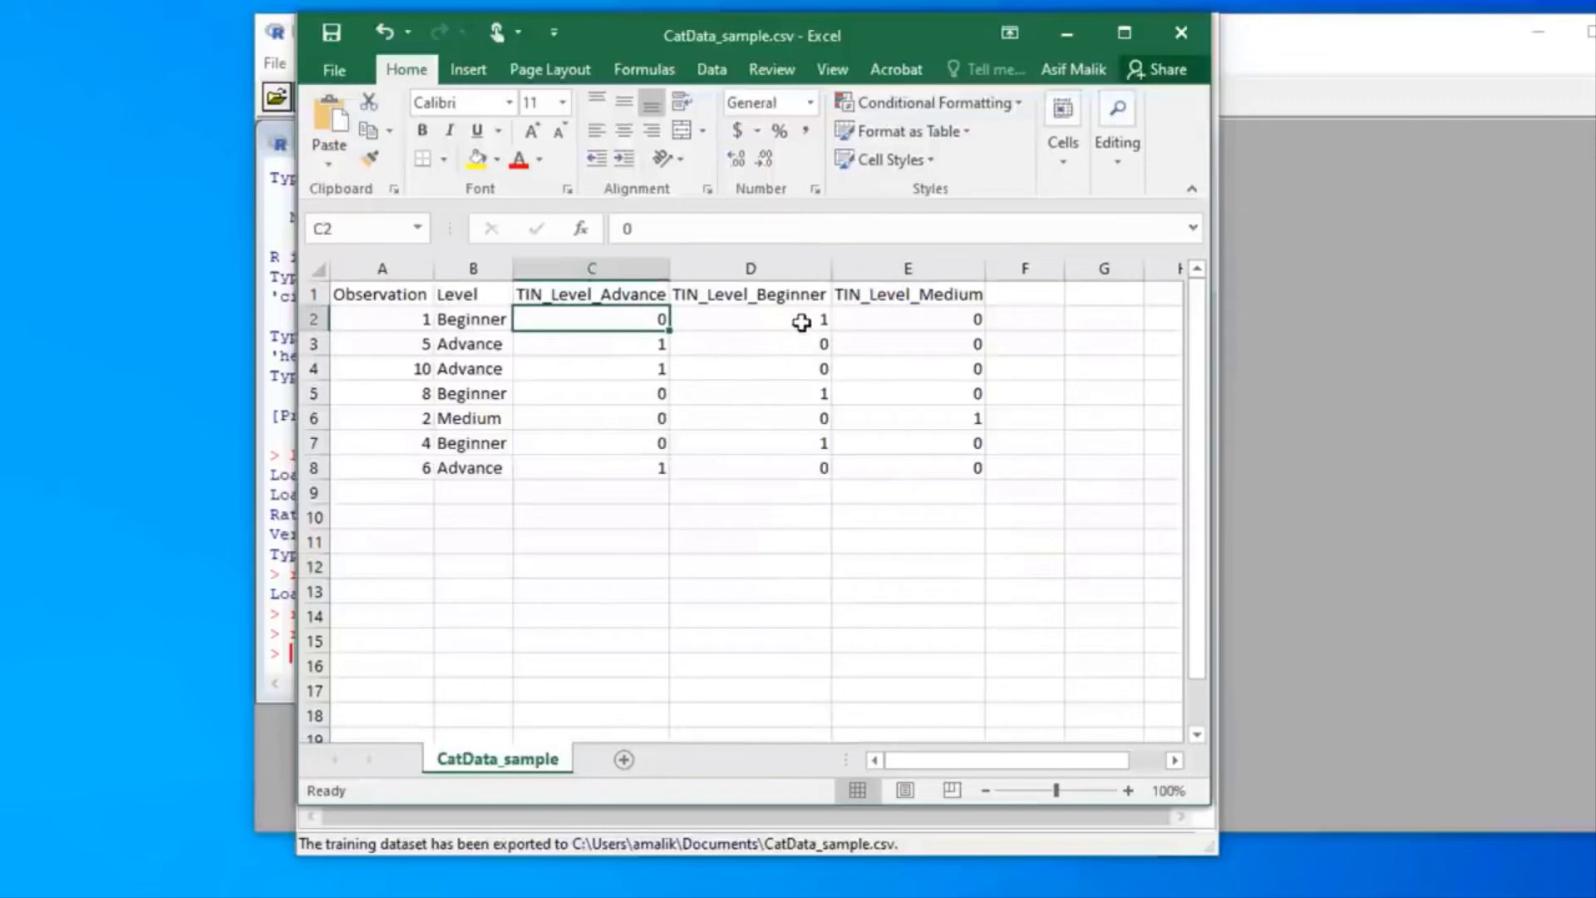
click(801, 323)
click(954, 324)
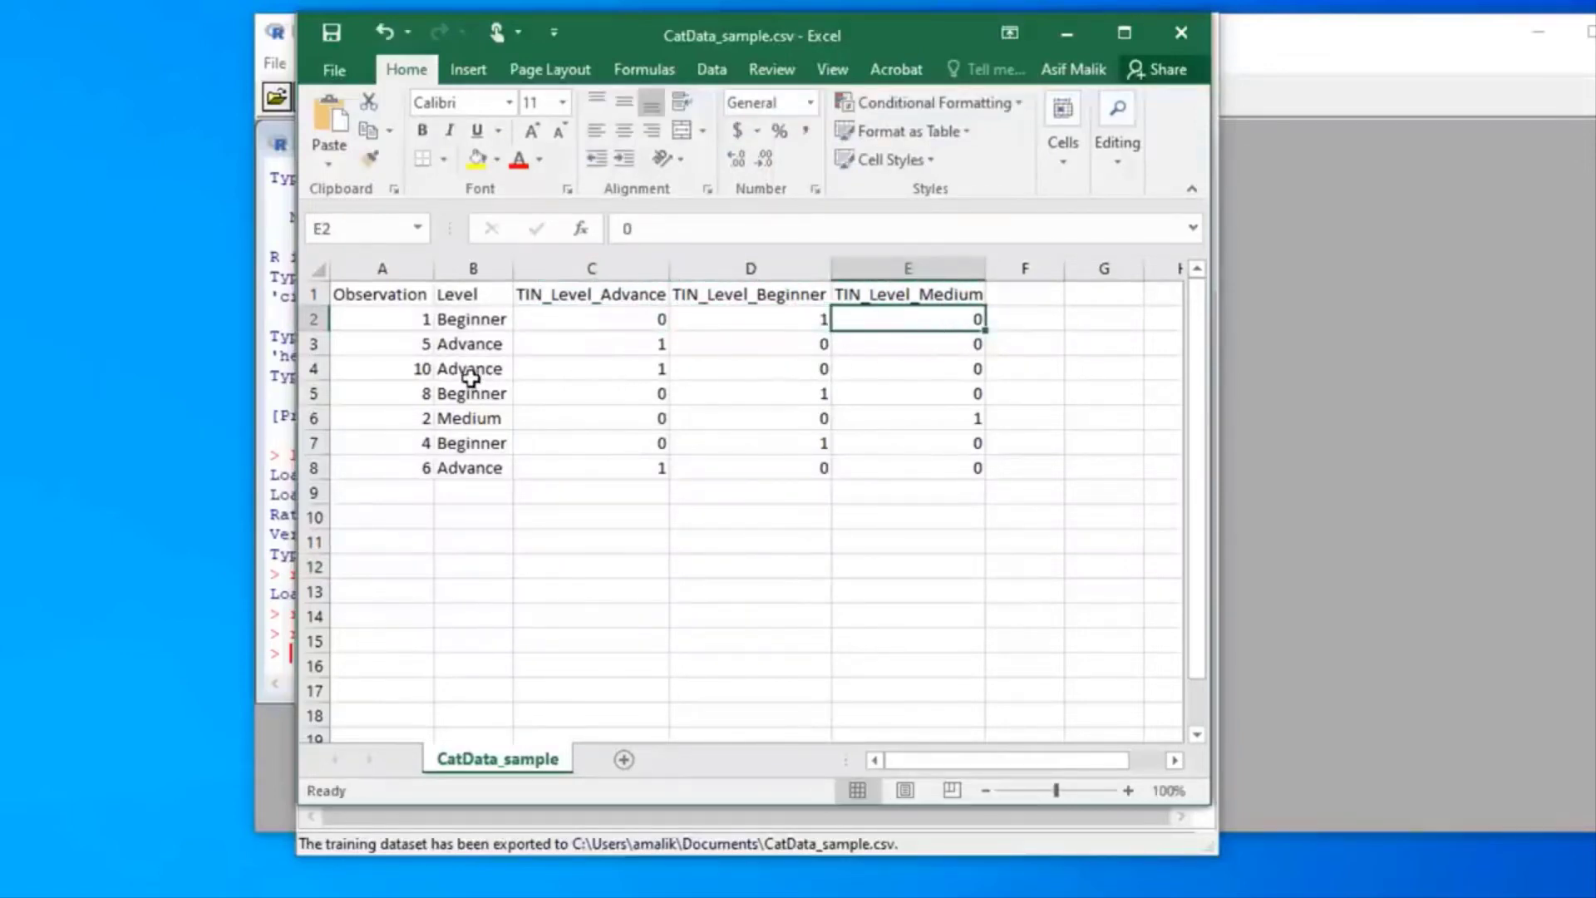
click(646, 373)
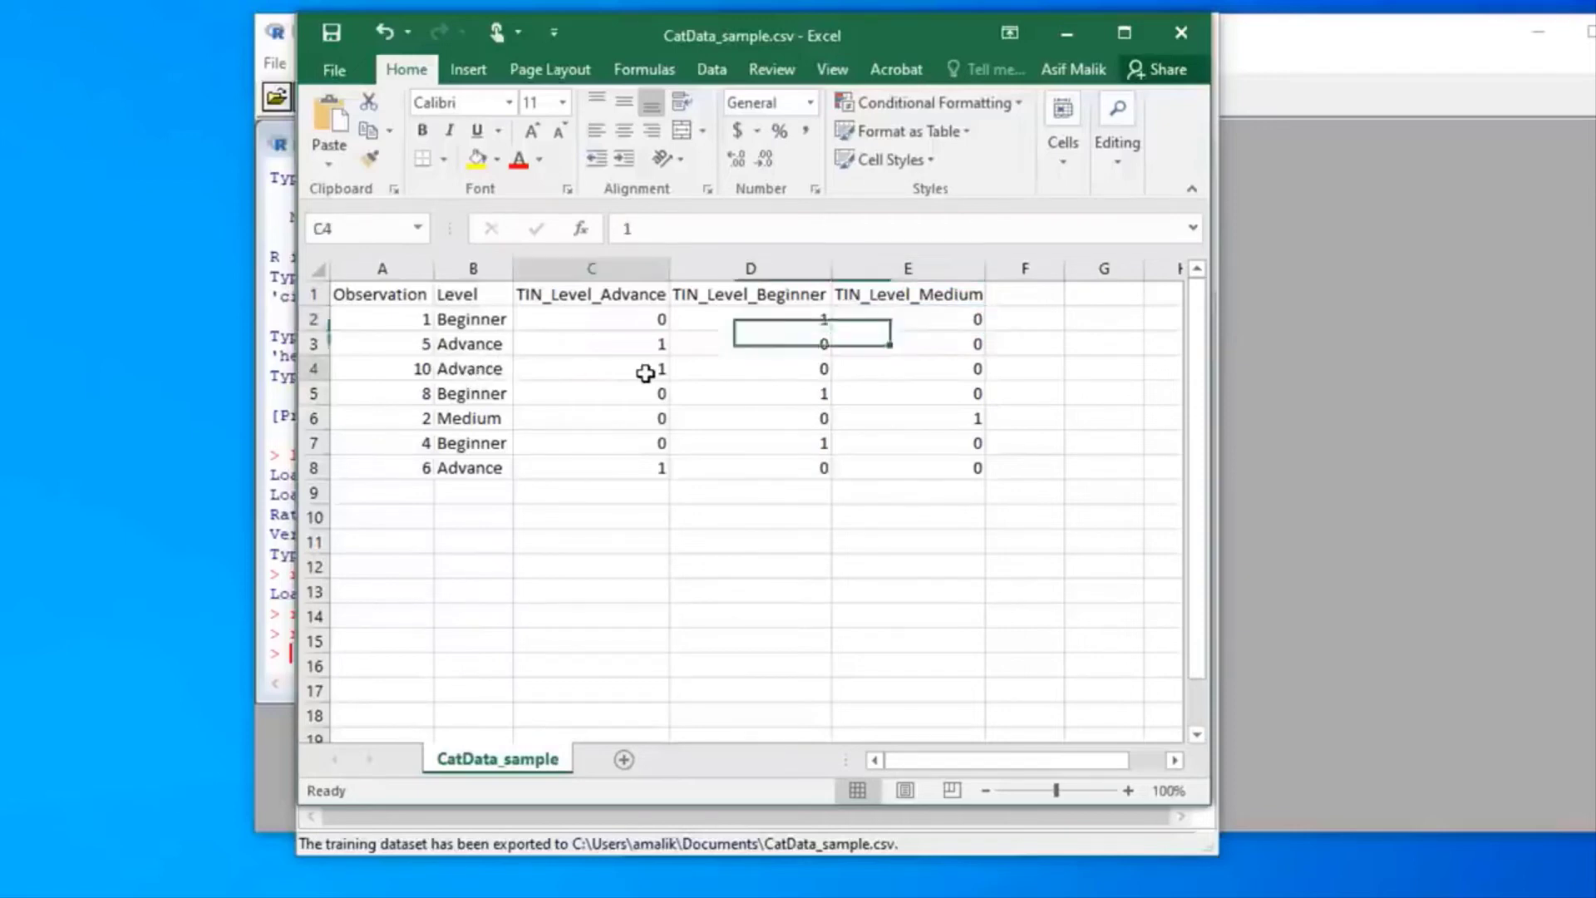
click(811, 369)
click(962, 366)
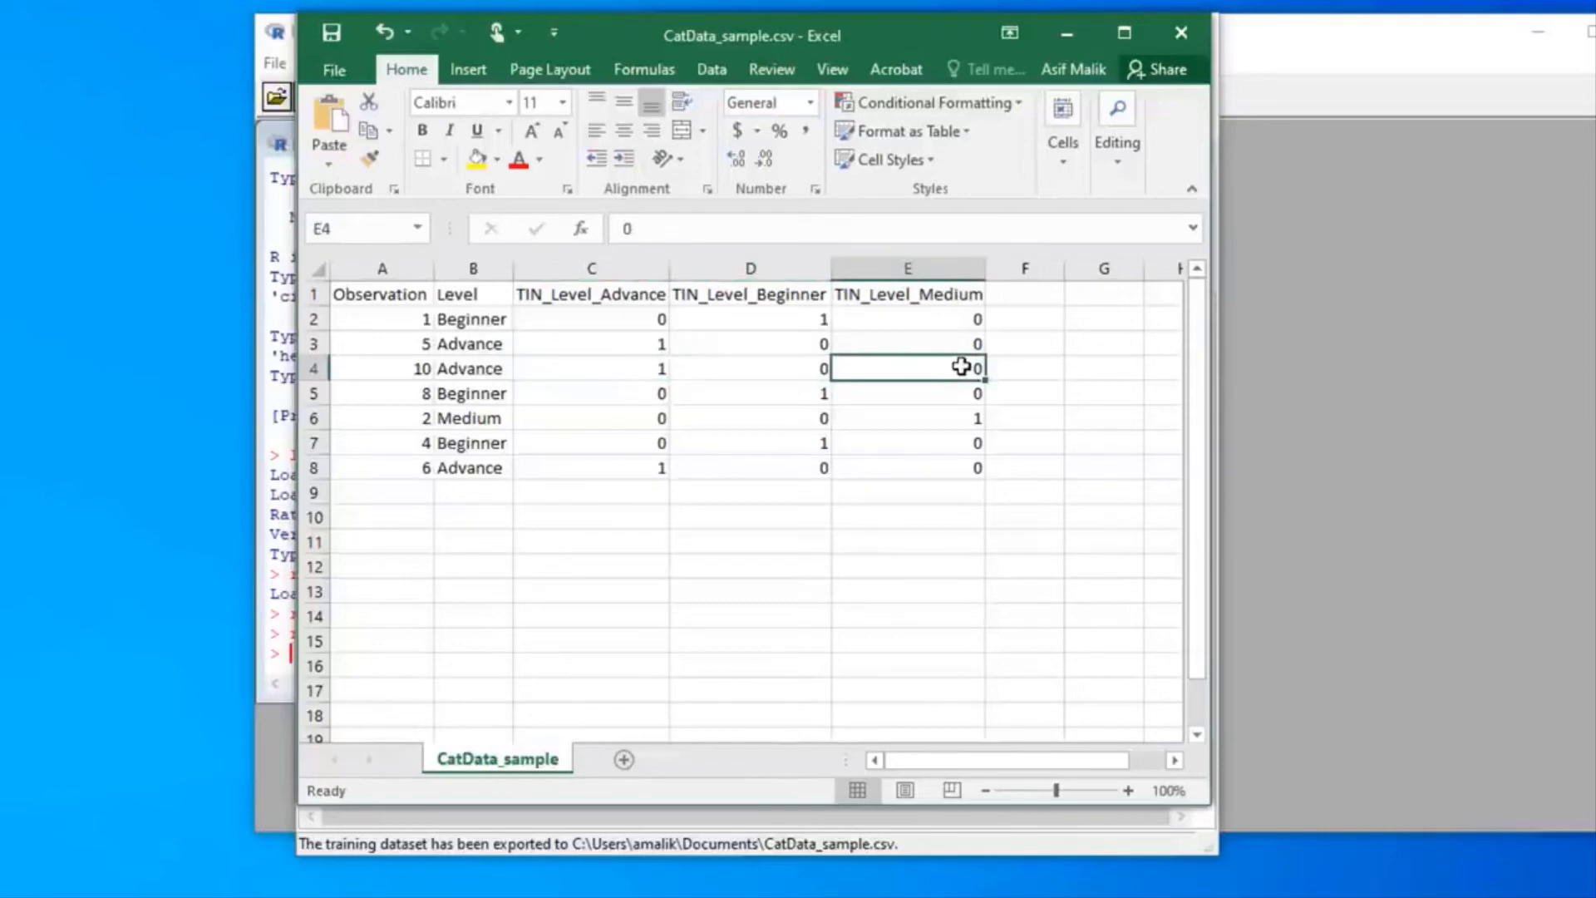
click(631, 419)
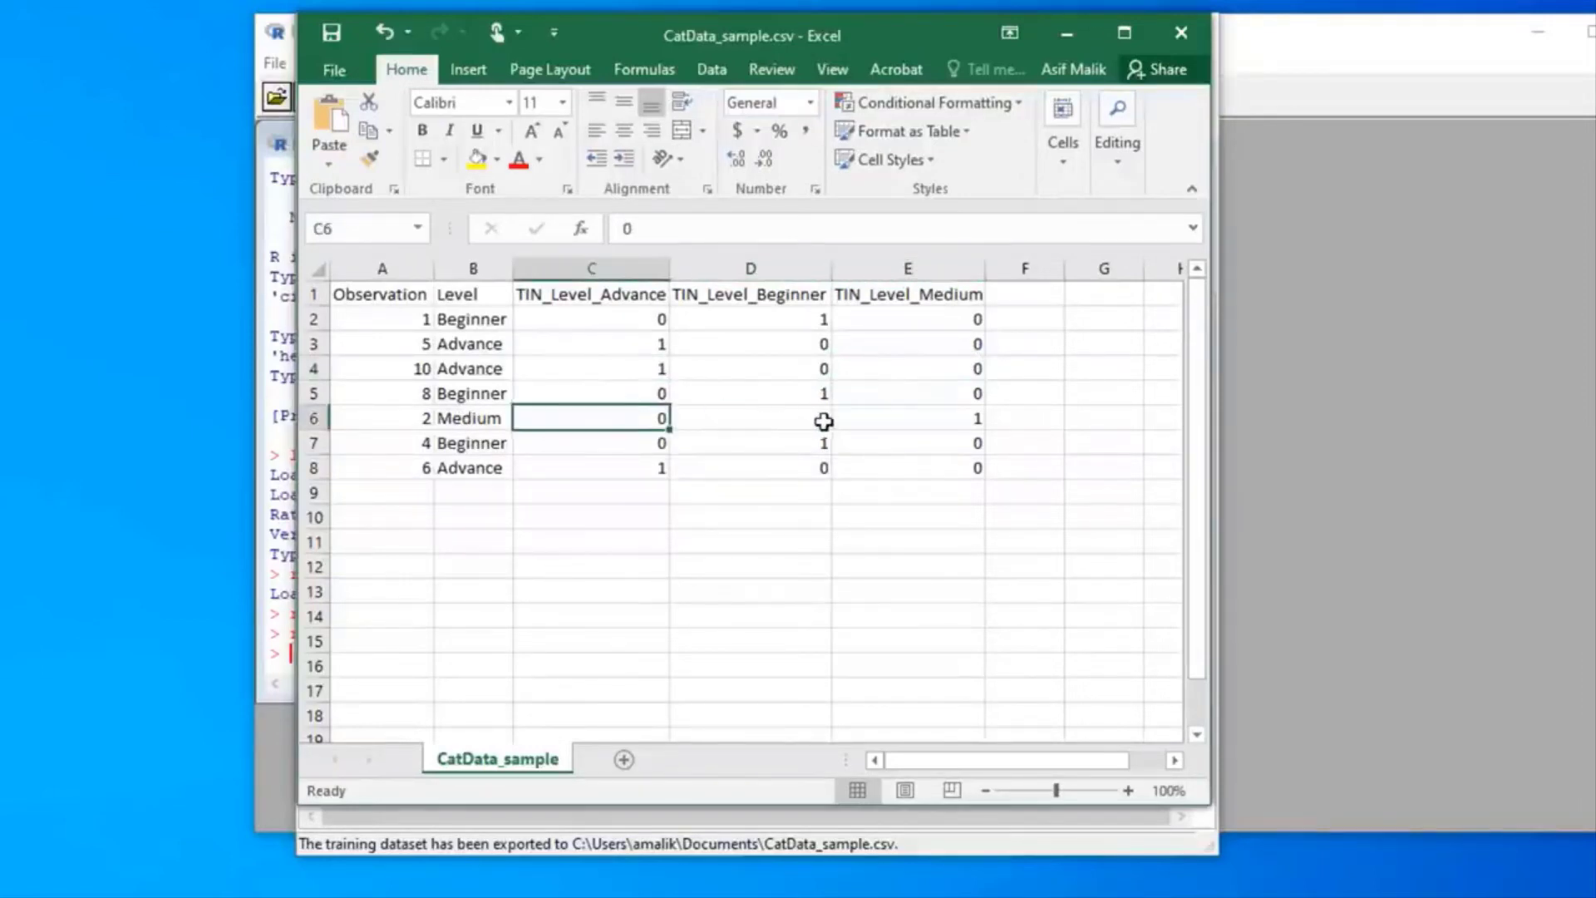
click(773, 415)
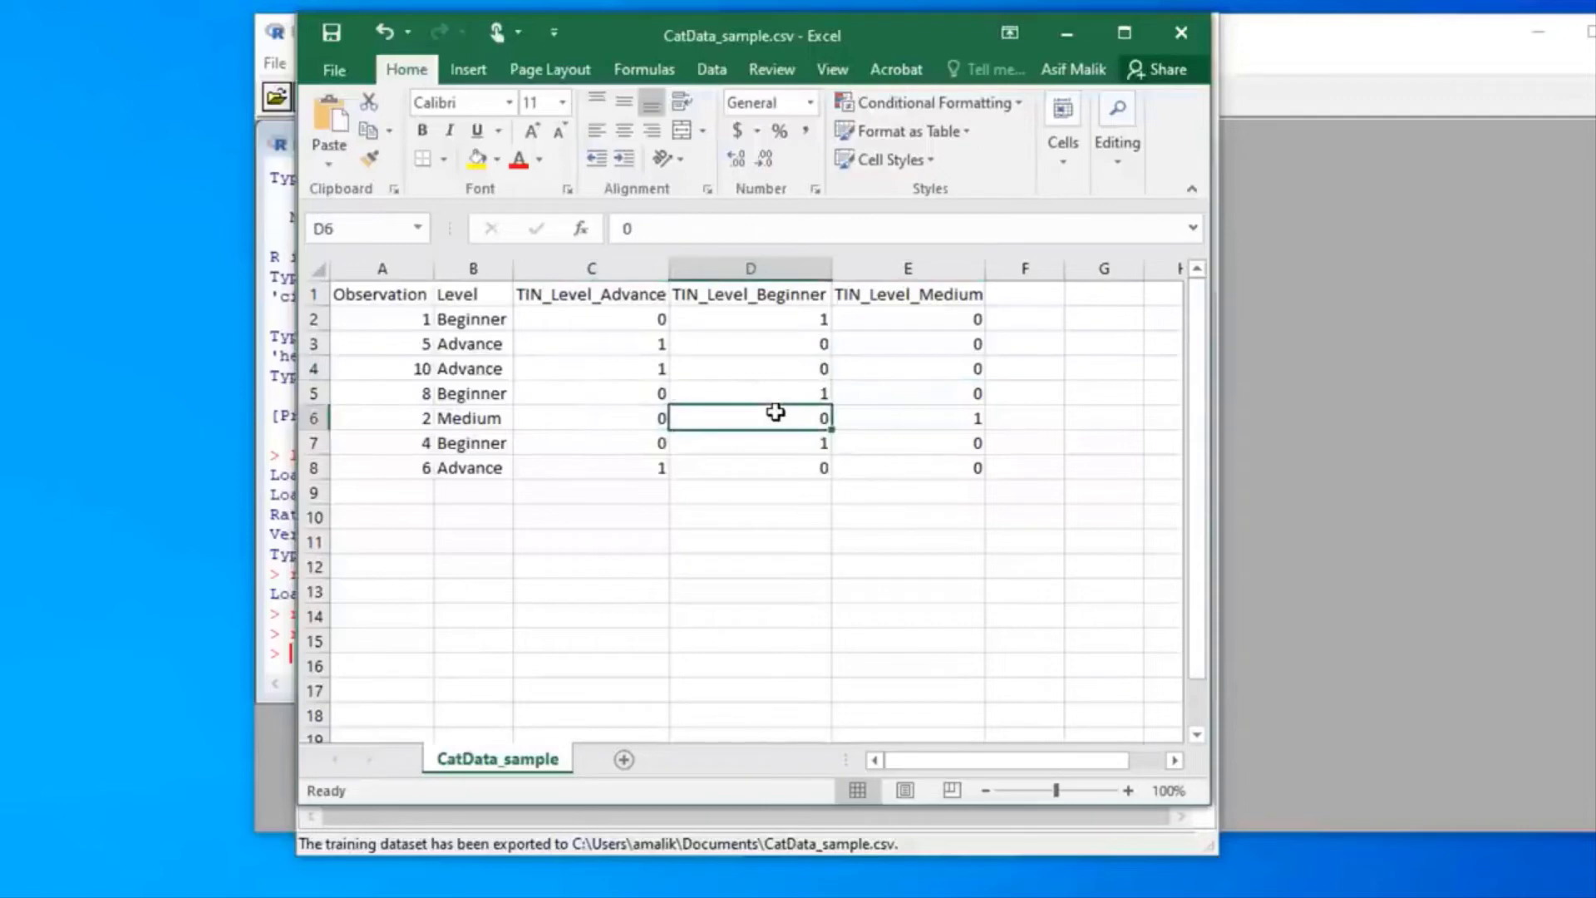
click(933, 413)
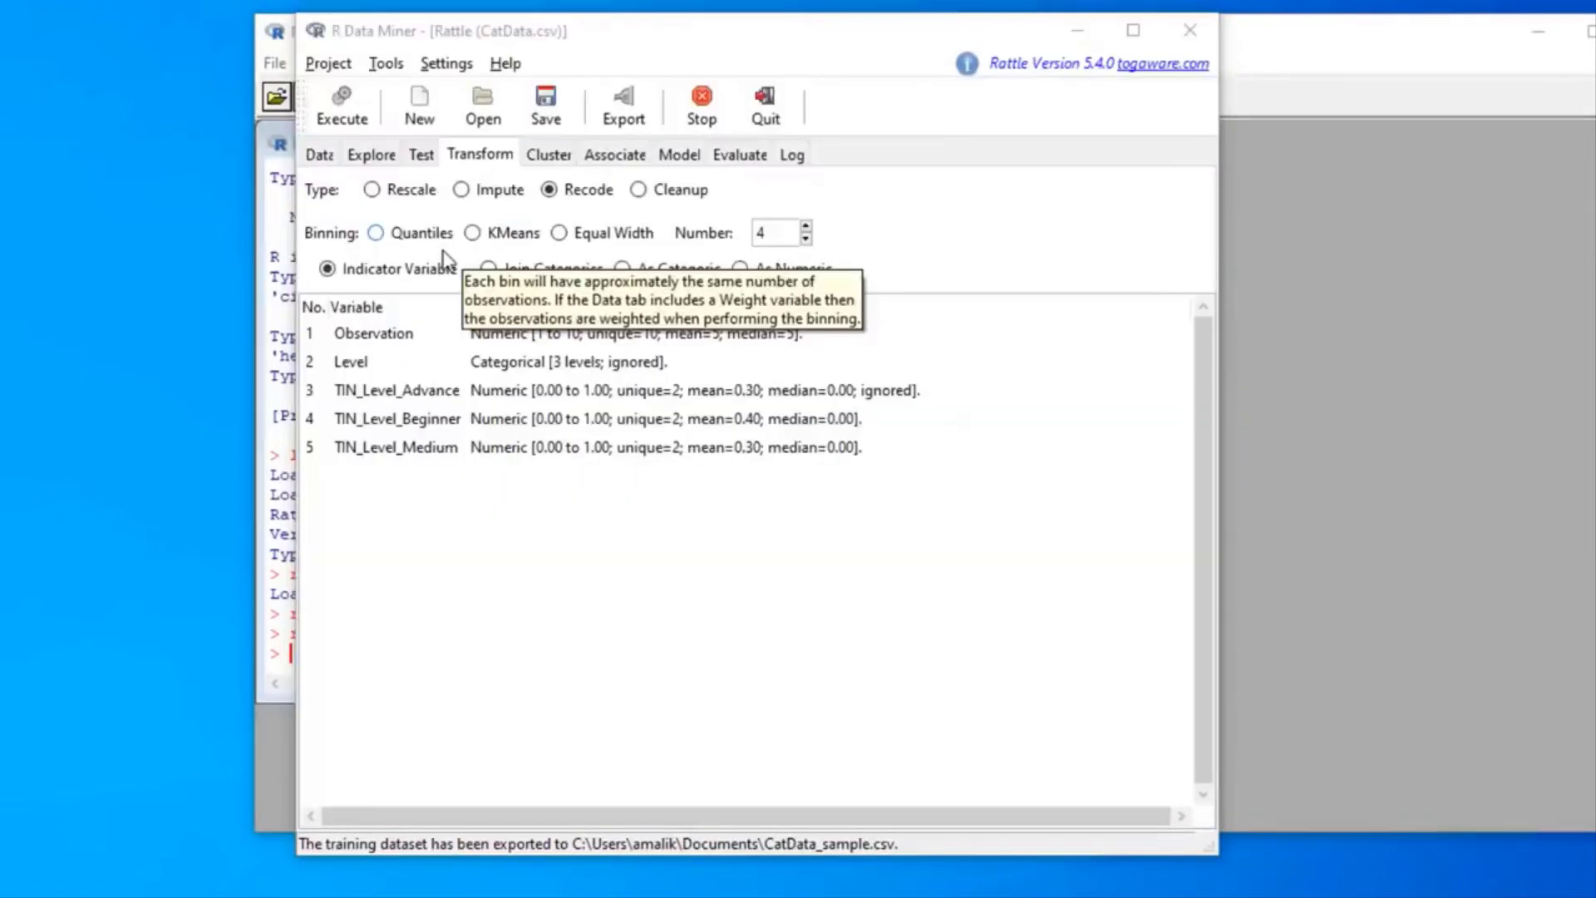
click(372, 190)
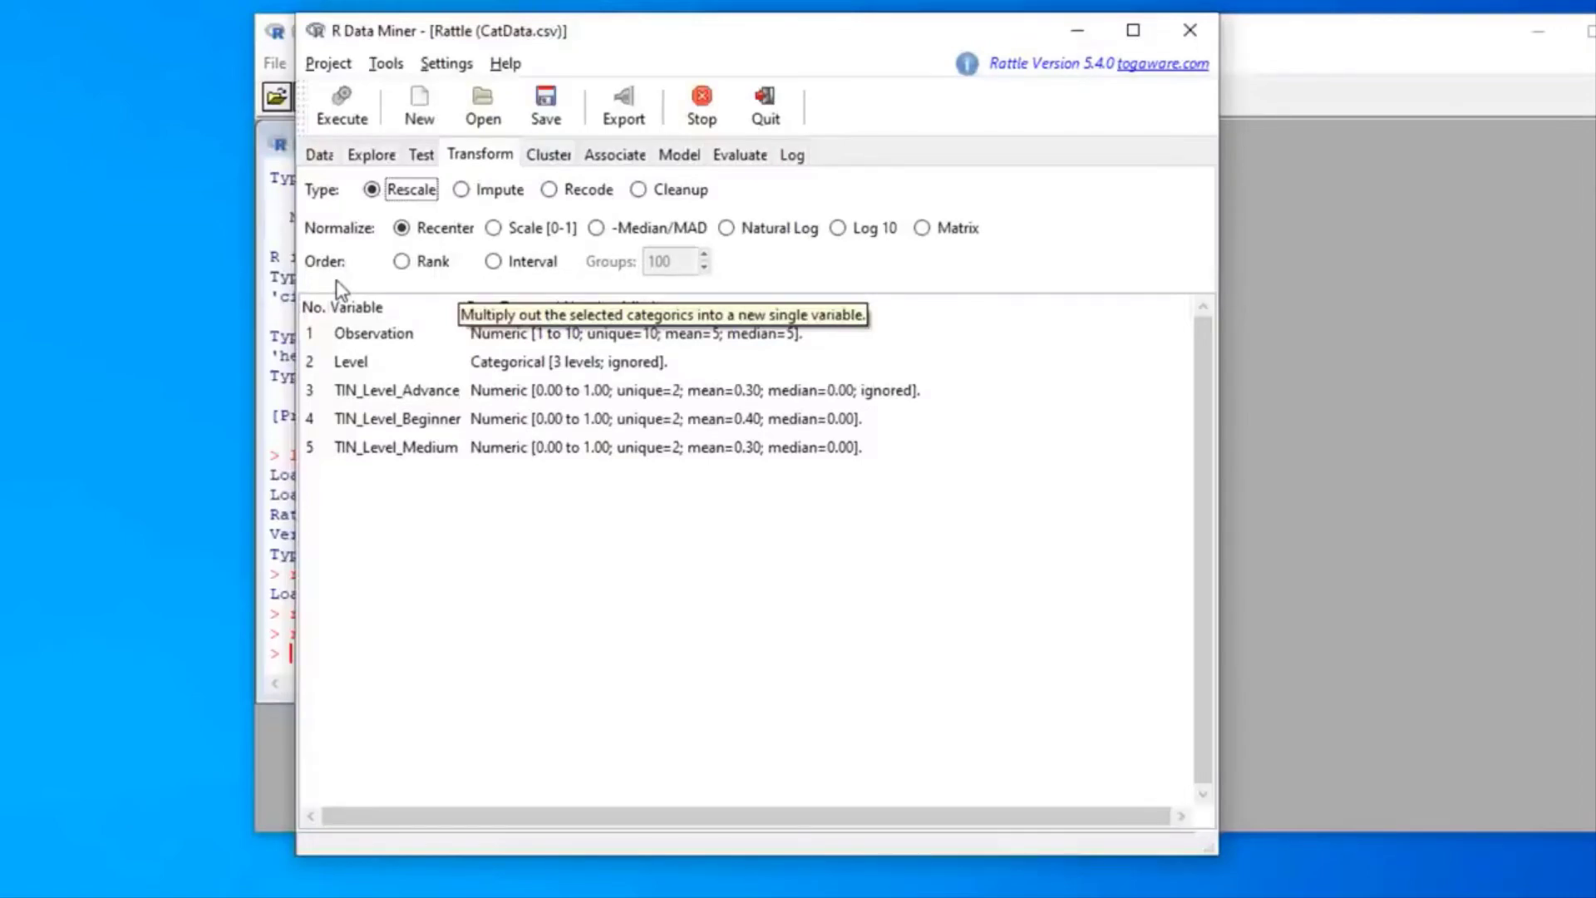
click(1450, 641)
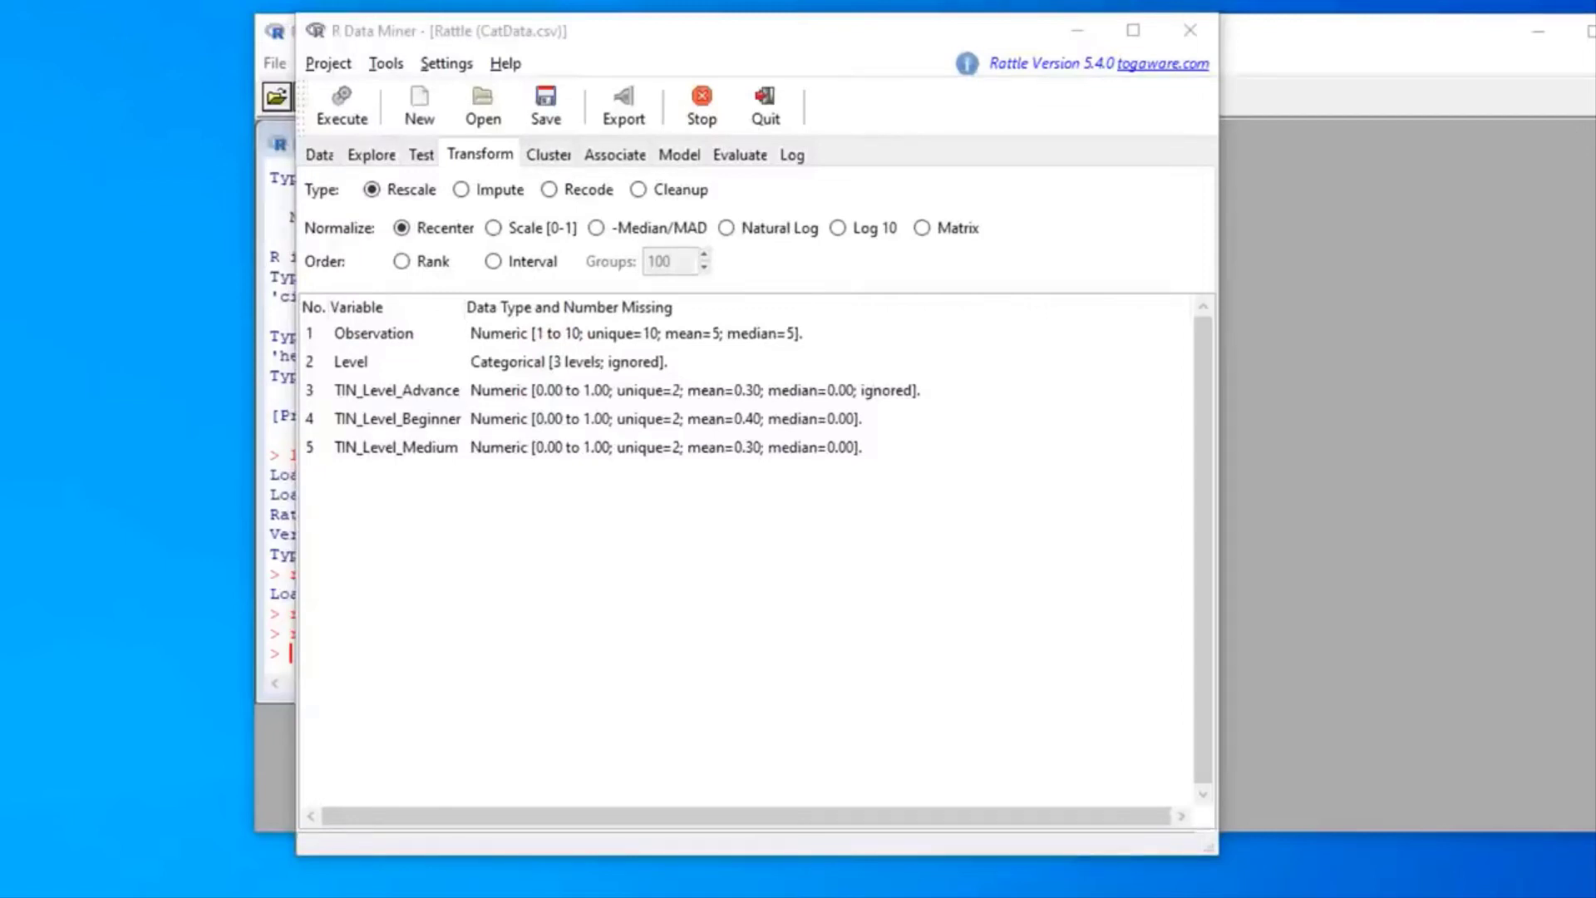
click(462, 190)
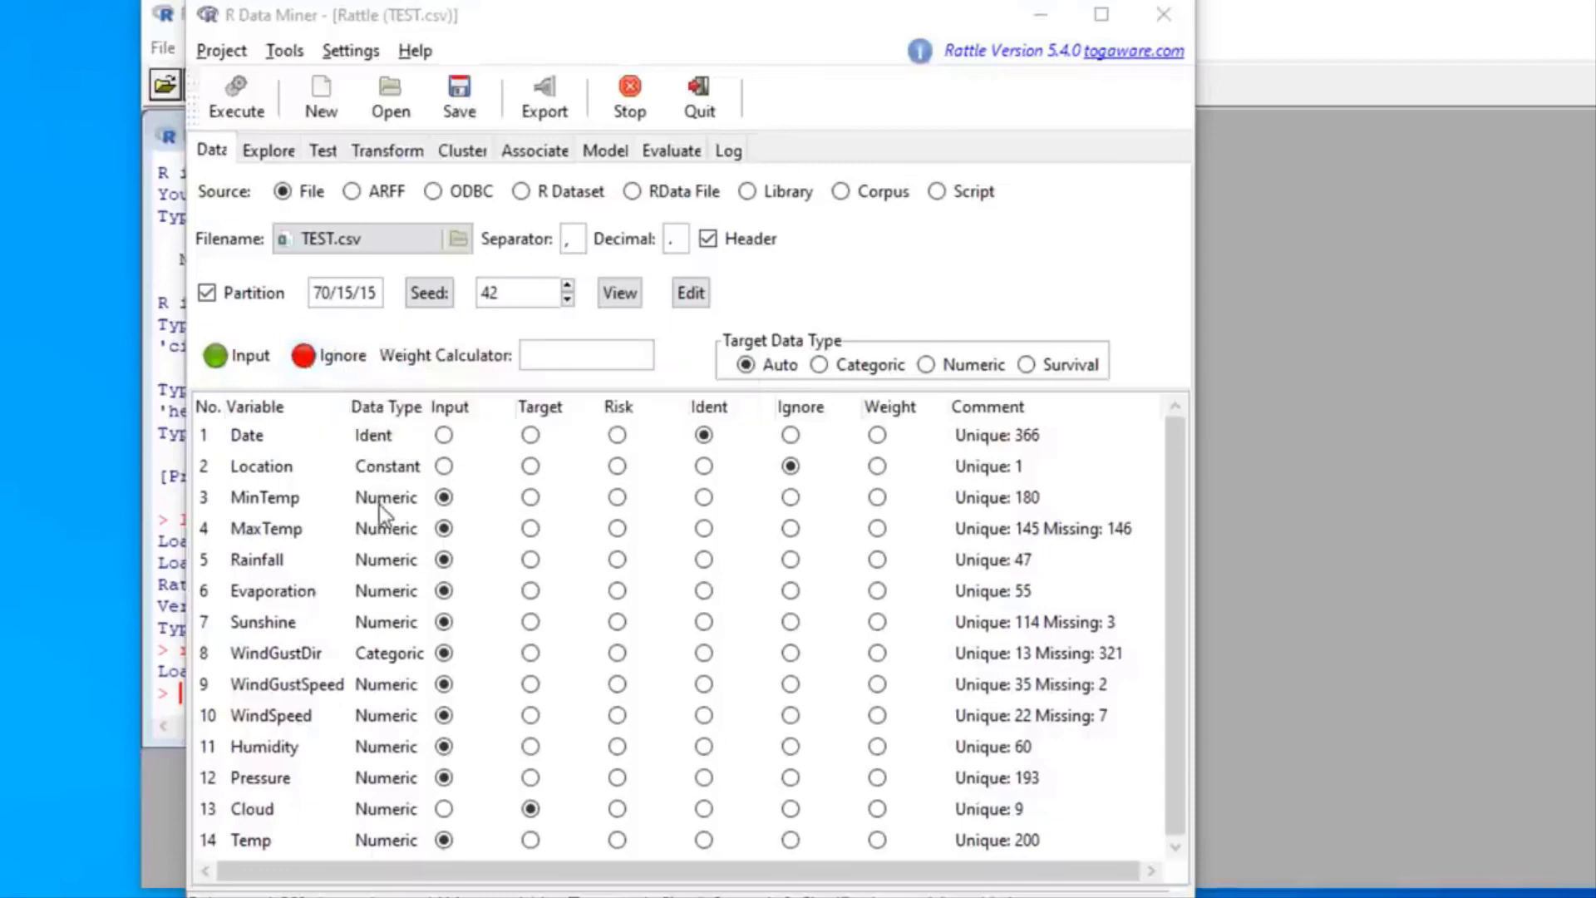
drag(321, 293, 380, 293)
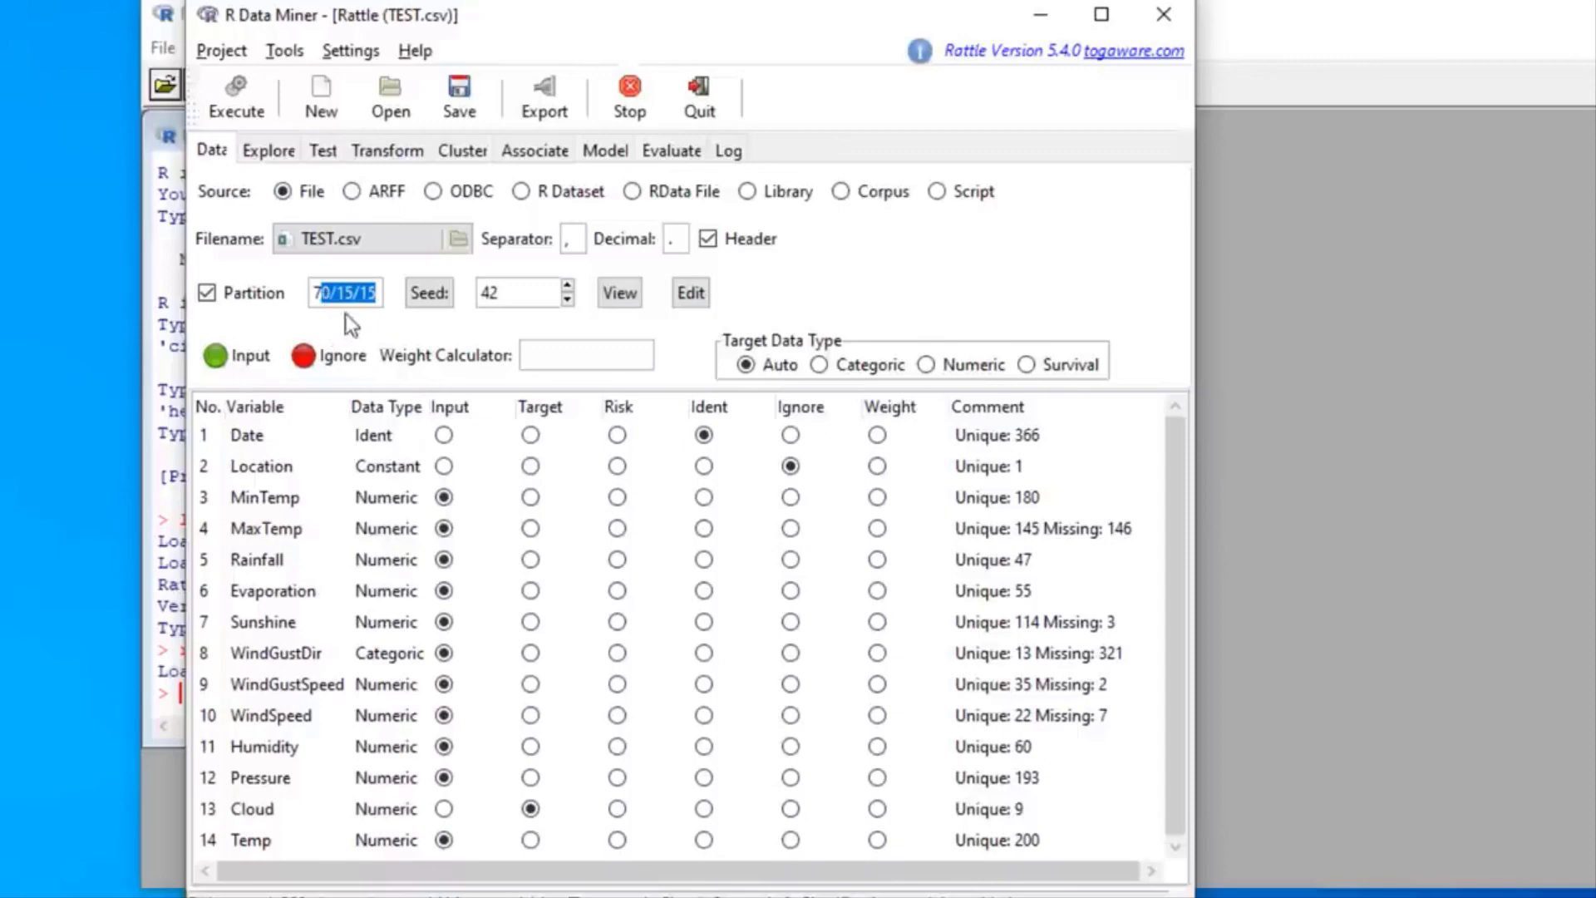
click(370, 295)
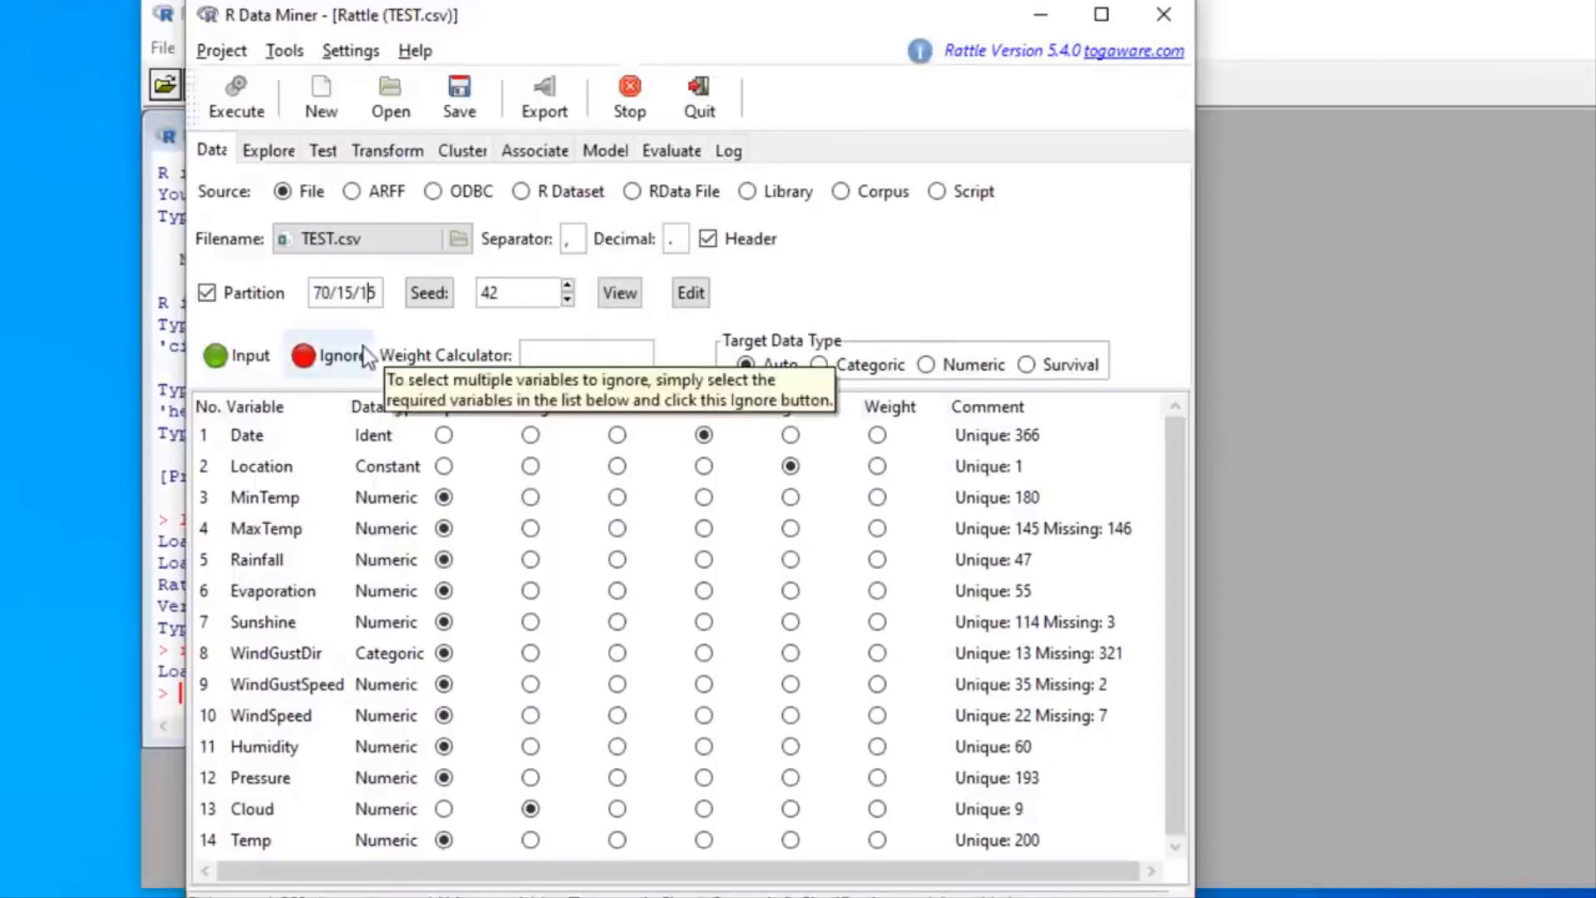